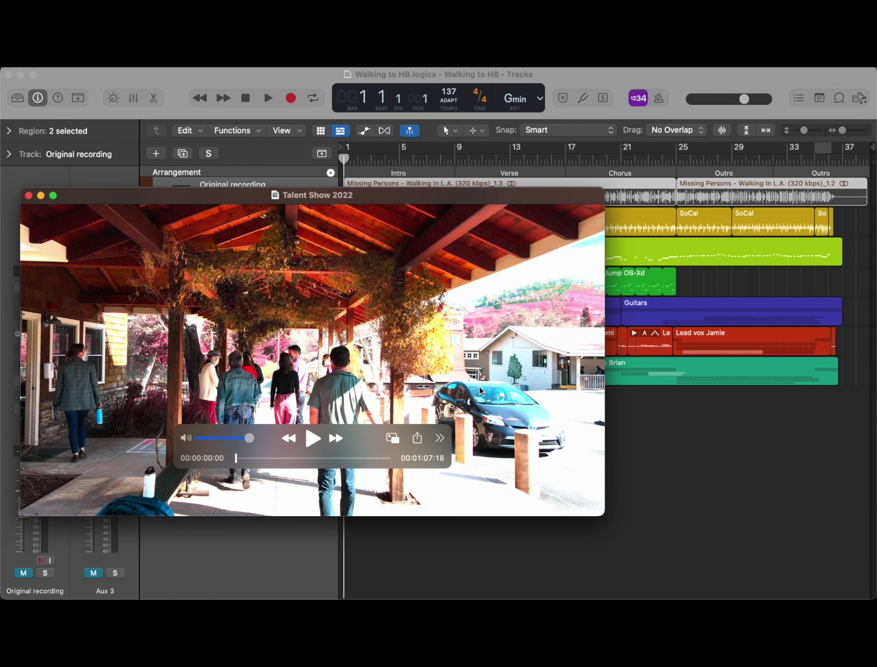
Step: Move the Talent Show 2022 window aside, play it, then bring the 'Walking to HB' project forward
left_click_drag(479, 387, 492, 405)
key("space")
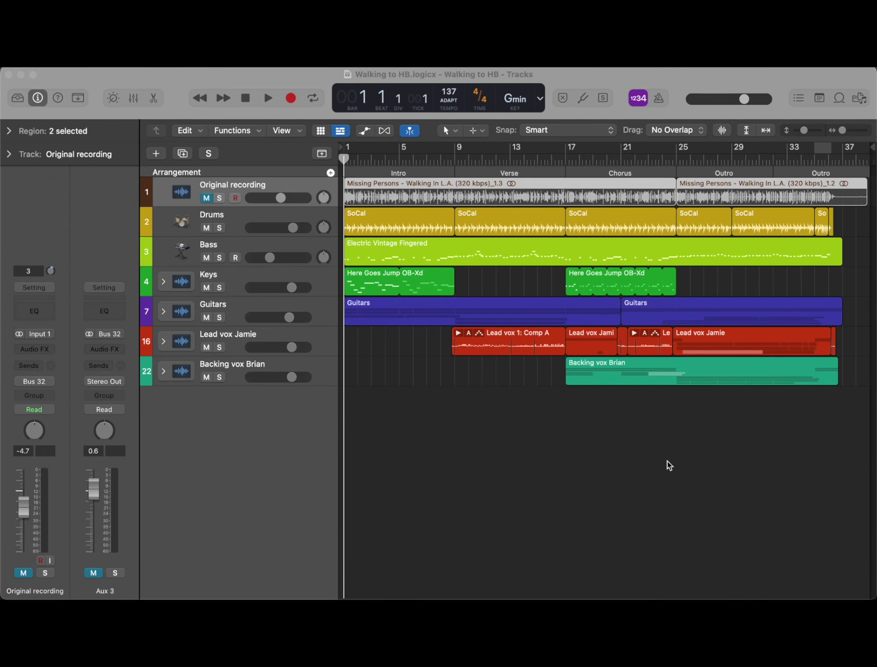
left_click(668, 461)
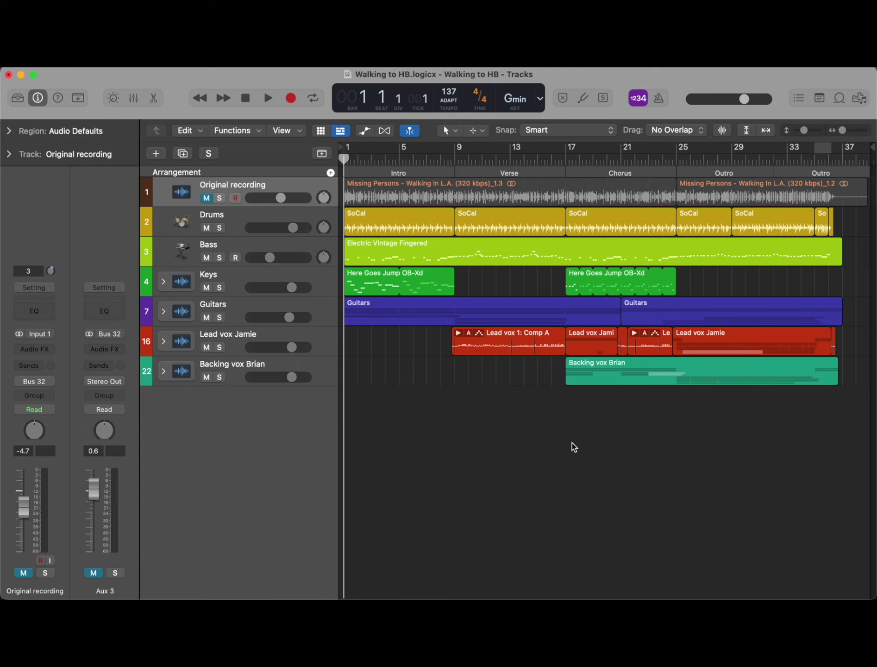
Step: Select the Original recording track, keep the tempo mode at ADAPT, and move the playhead to bar 5
left_click(292, 184)
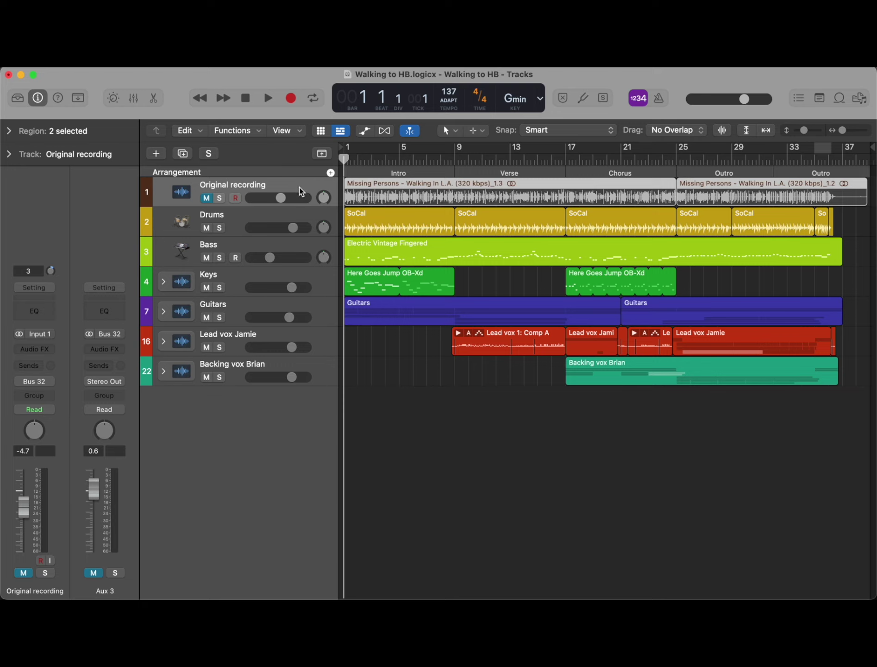
mouse_move(539, 137)
left_click(454, 107)
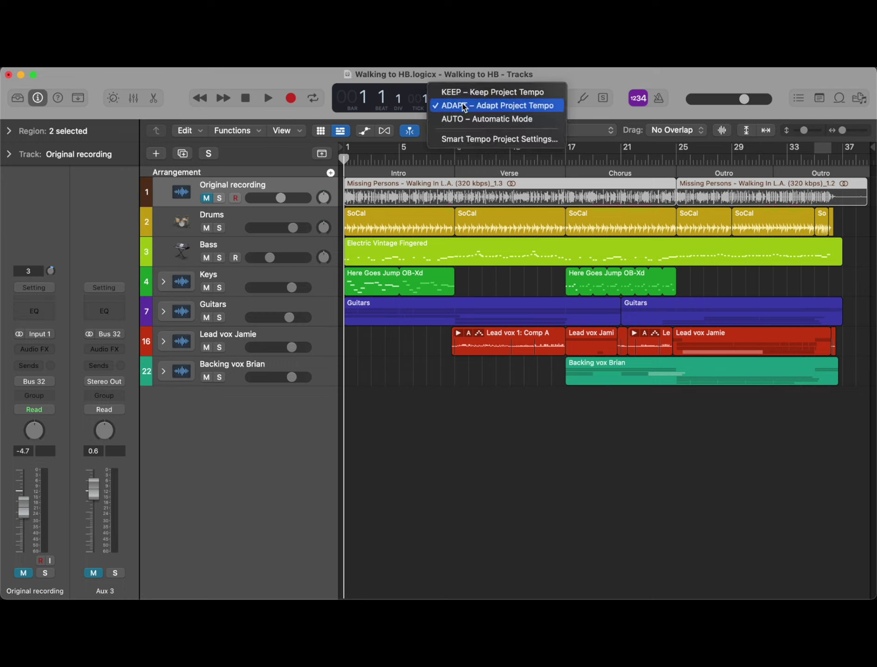
left_click(464, 105)
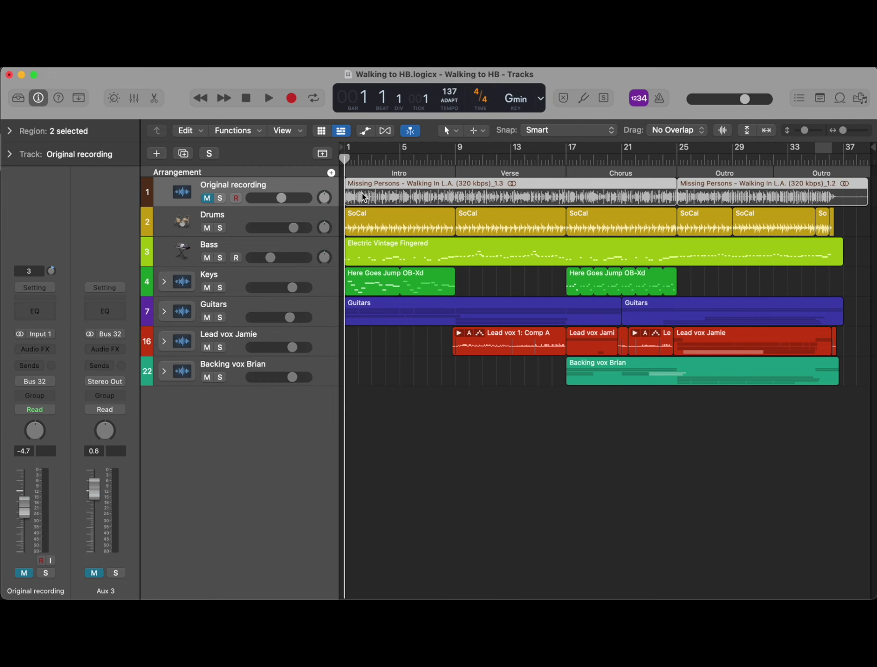
left_click_drag(345, 159, 402, 159)
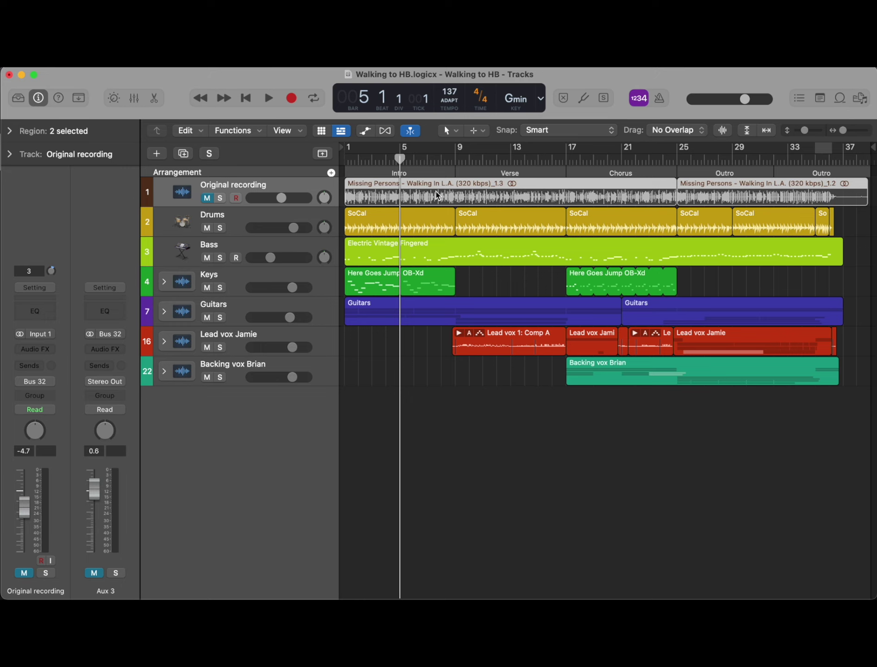
left_click(220, 198)
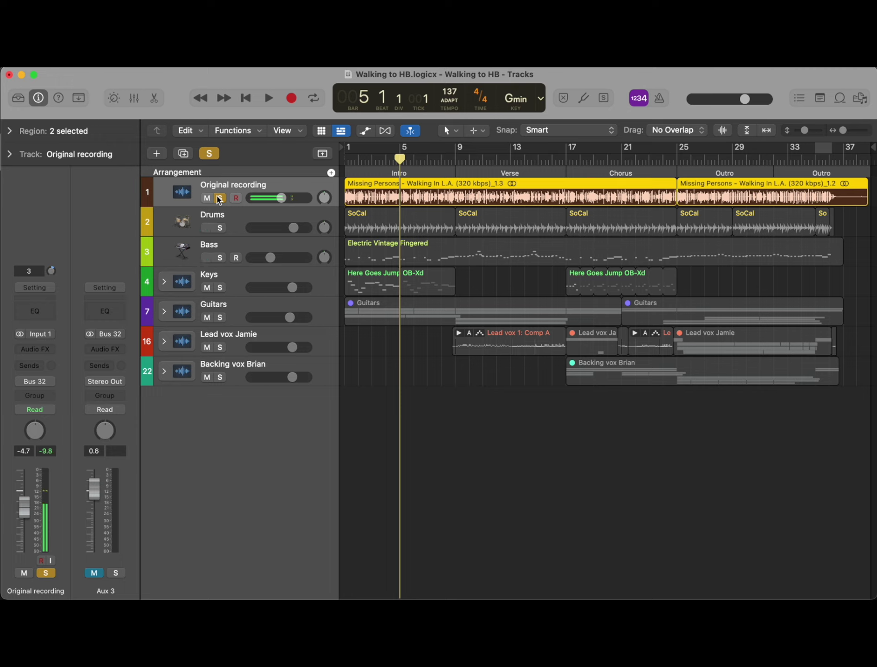
key("Return")
key("space")
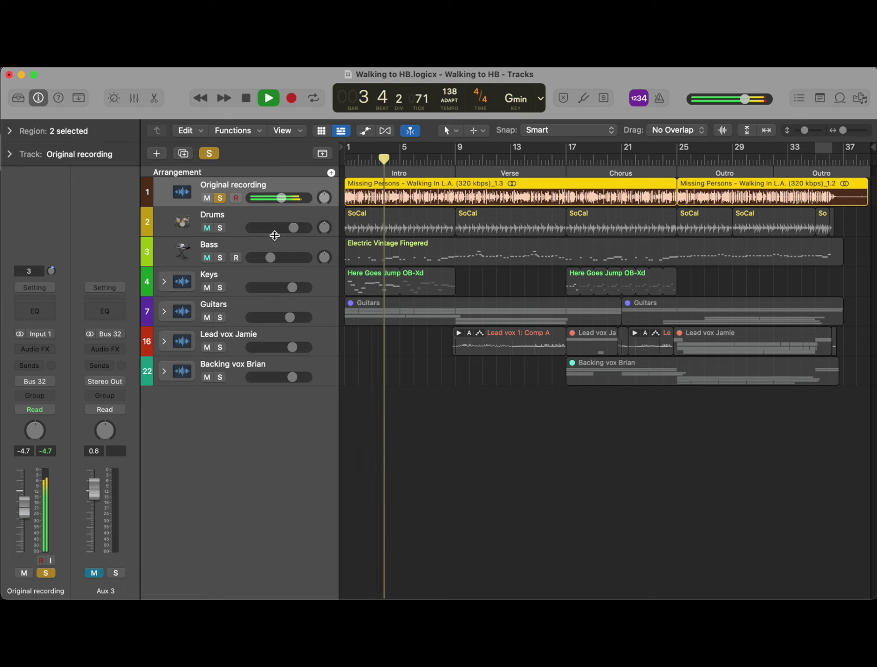
key("space")
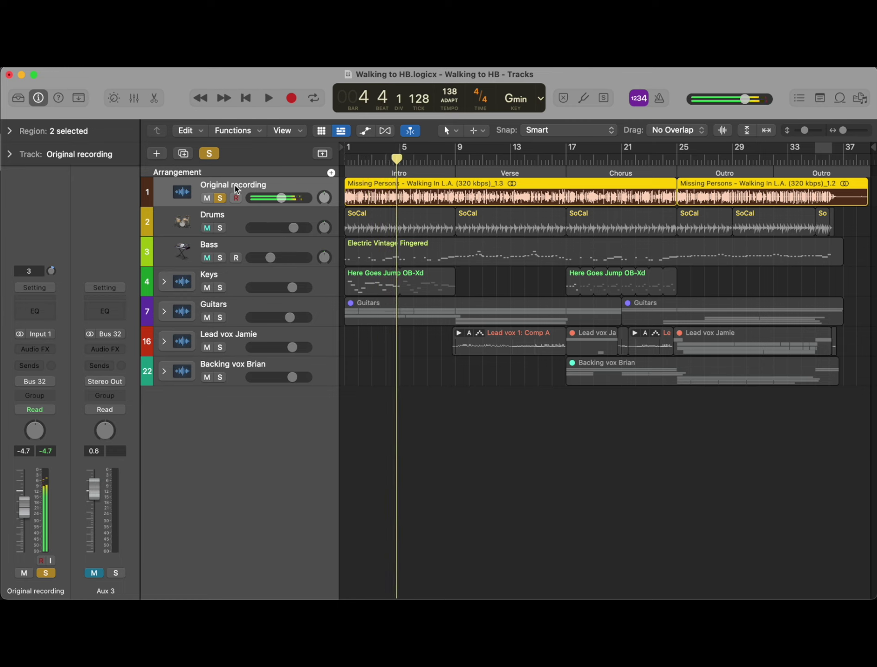
left_click(220, 198)
left_click(207, 198)
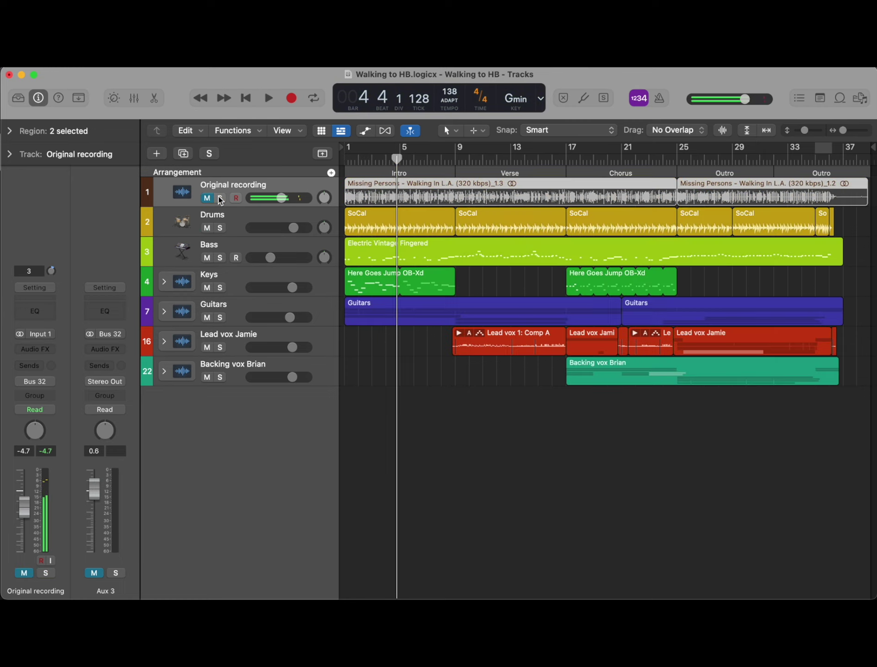
left_click(248, 219)
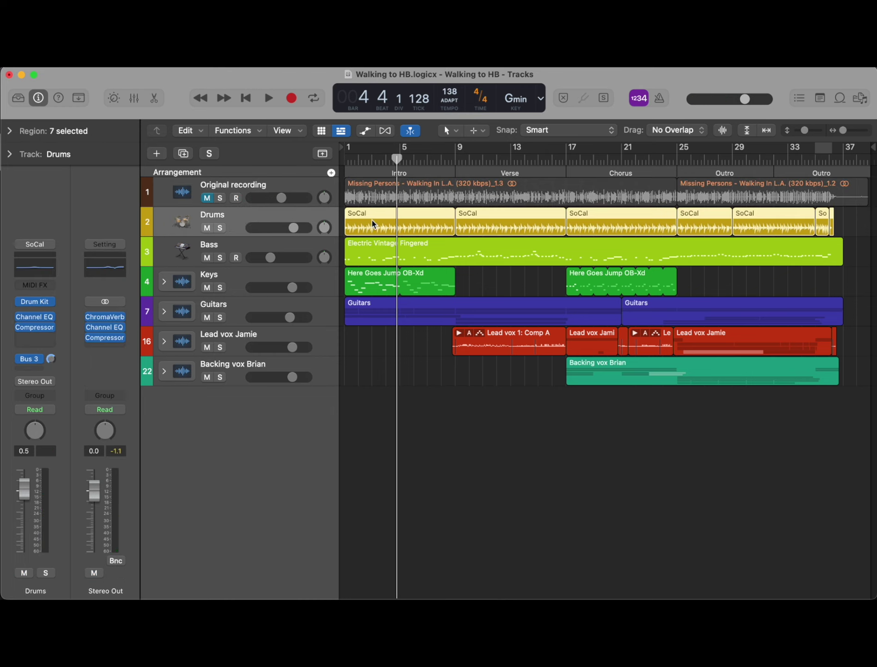
key("e")
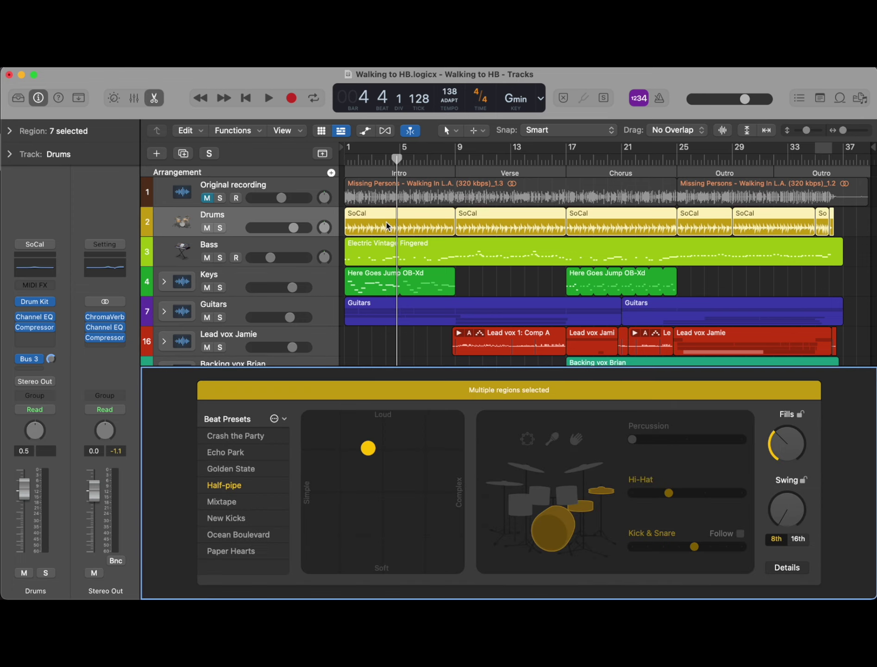
left_click(371, 454)
left_click(496, 225)
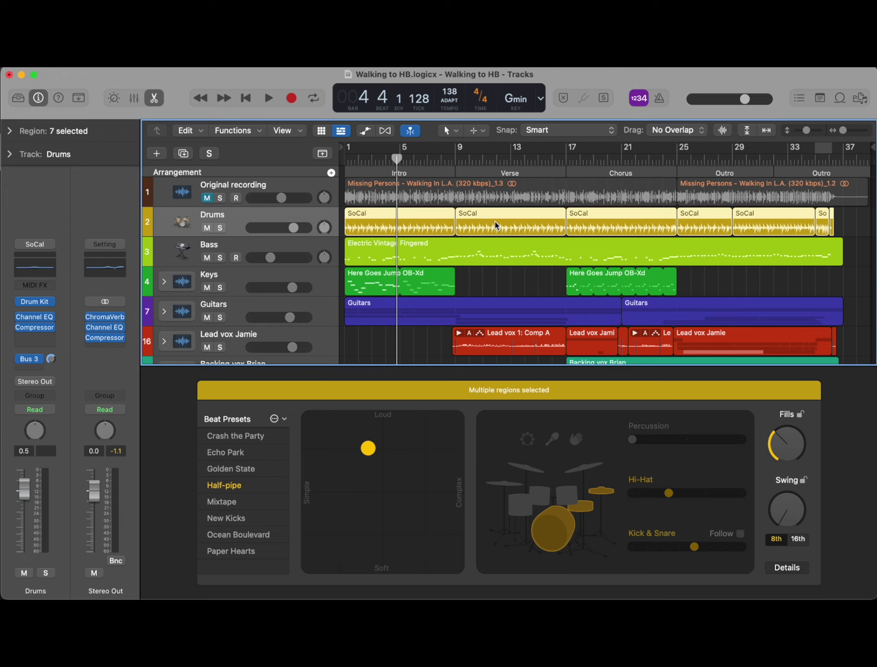
left_click(501, 165)
left_click(609, 158)
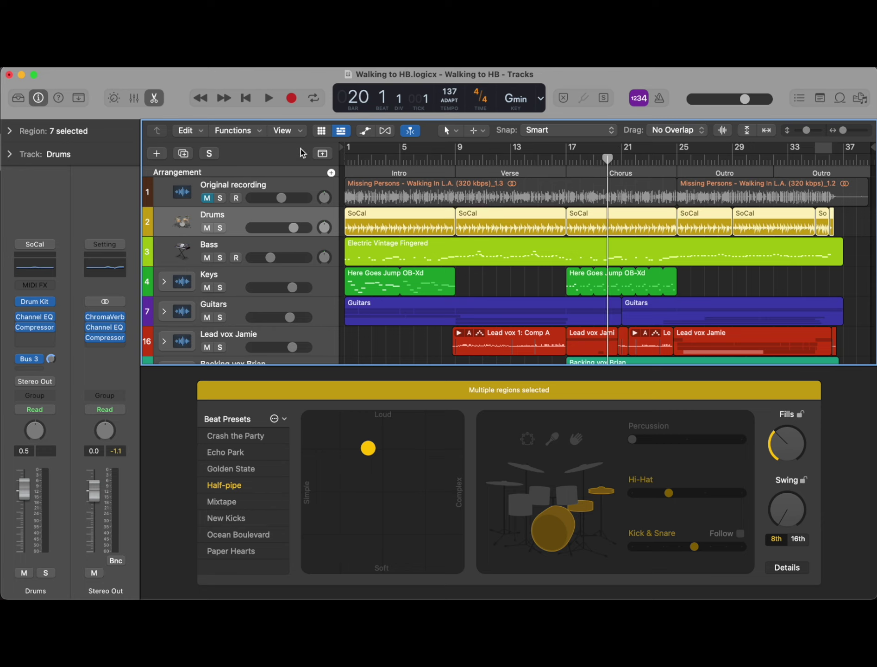
left_click(155, 99)
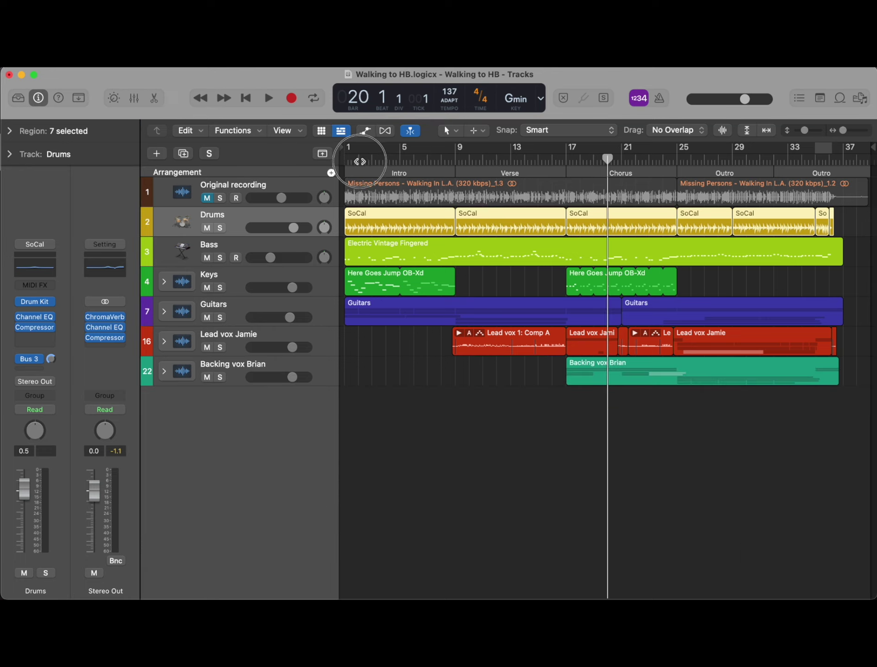
key("Return")
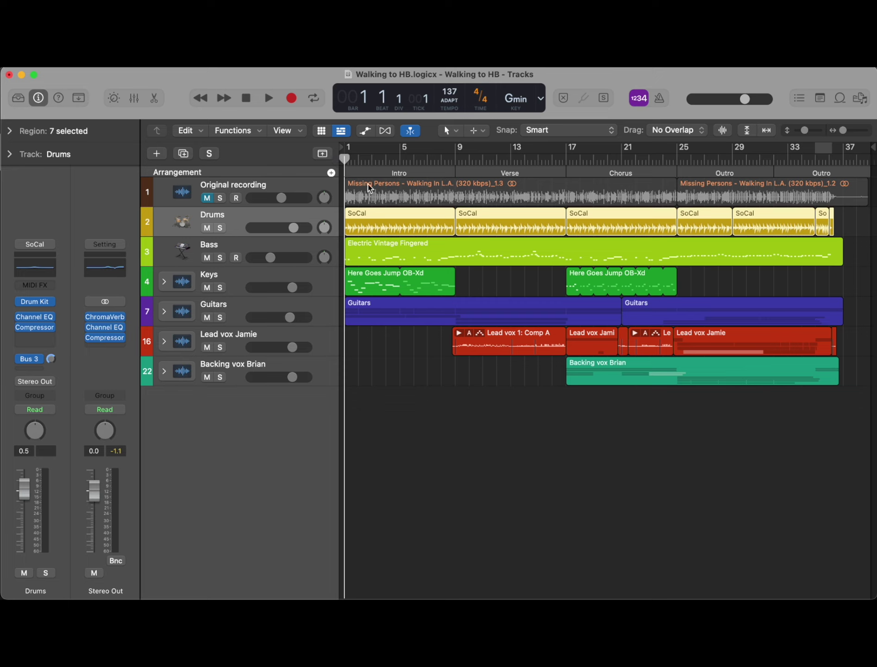
Step: Solo the Bass track and check its EQ curve in Smart Controls
left_click(251, 248)
left_click(220, 257)
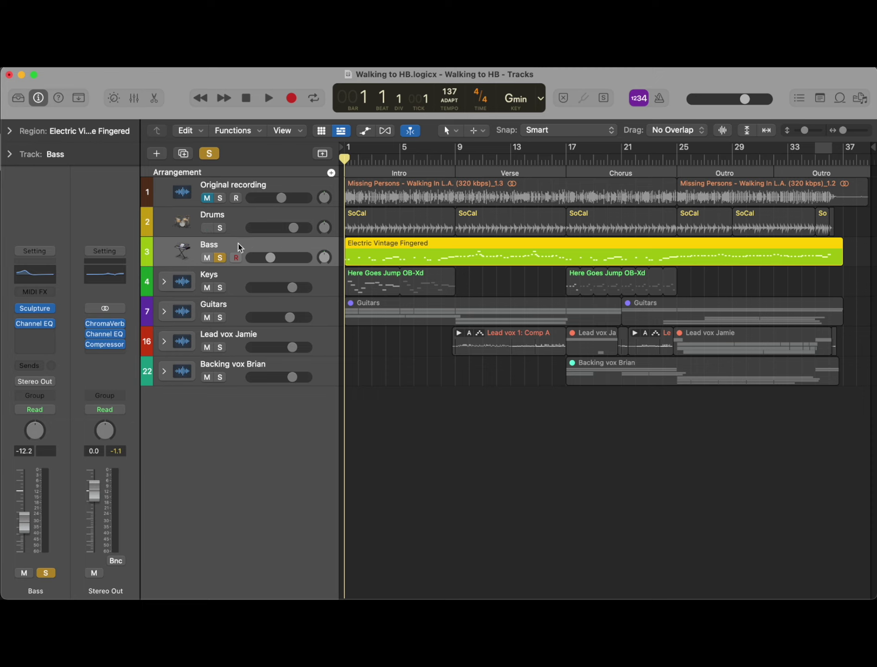
left_click(113, 98)
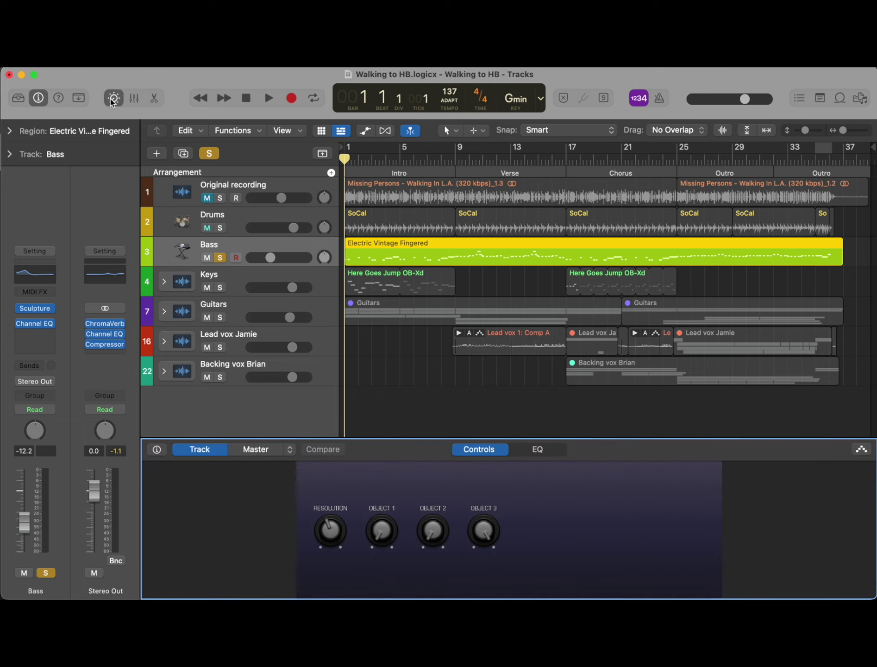
left_click(540, 450)
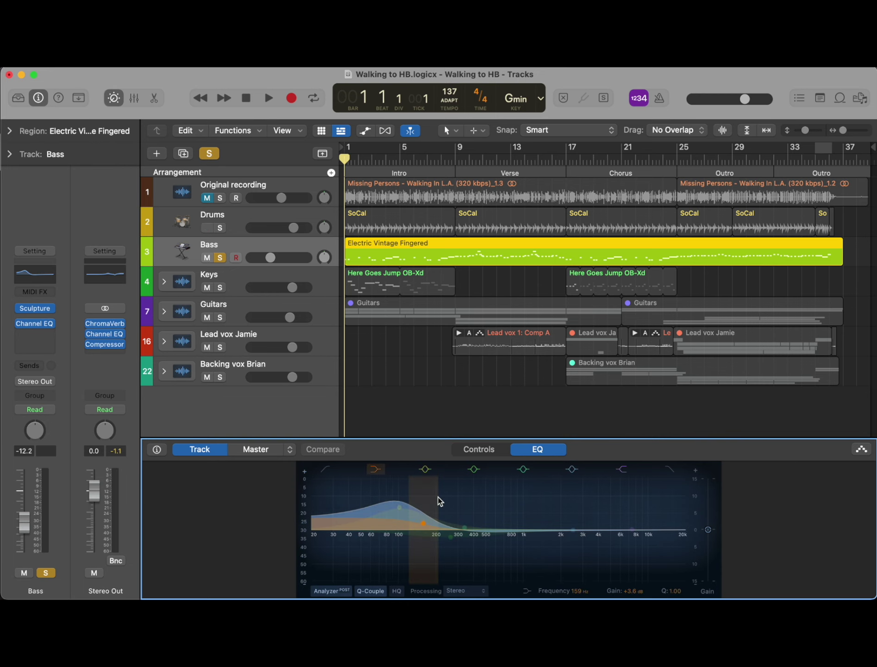
left_click(135, 100)
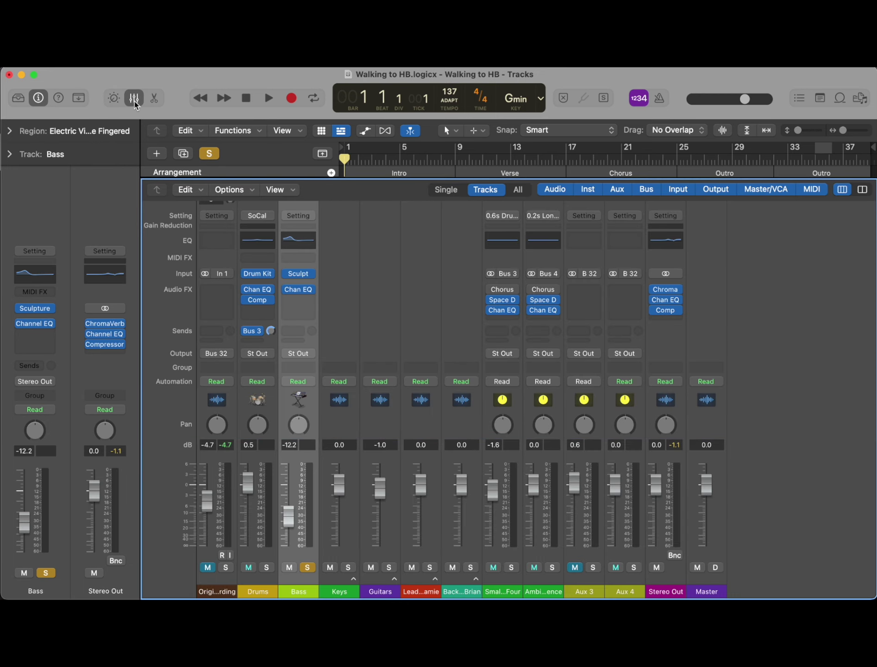
left_click(134, 99)
Step: Play the bass region in Piano Roll and Score, briefly with Drums soloed, then stop
double_click(379, 248)
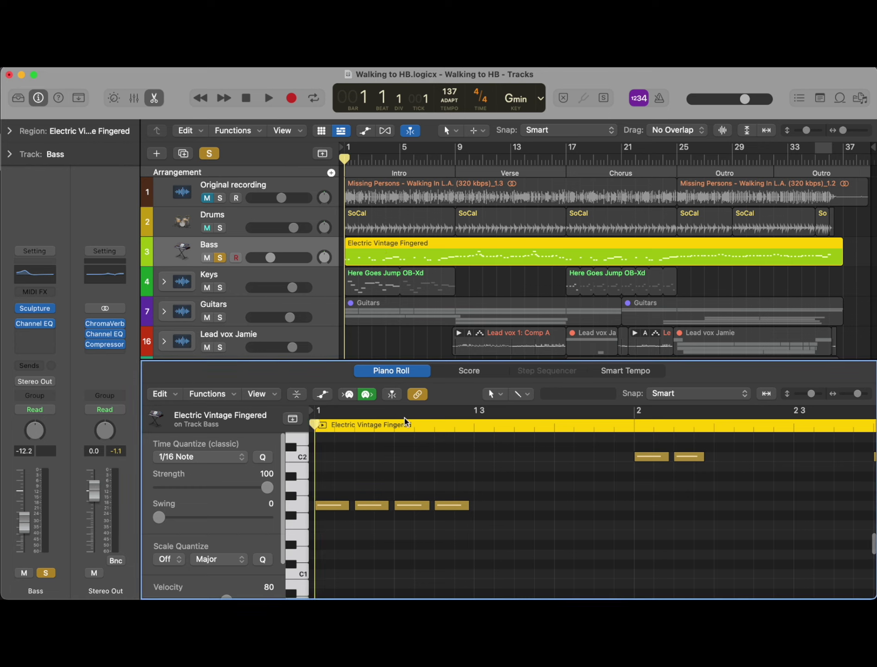
key("space")
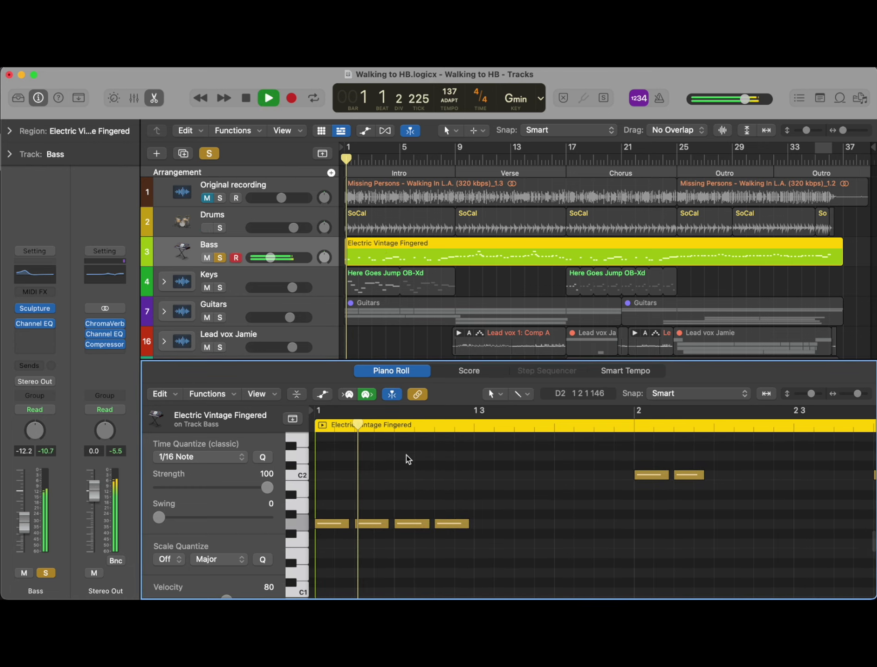
scroll(502, 473, "down", 5)
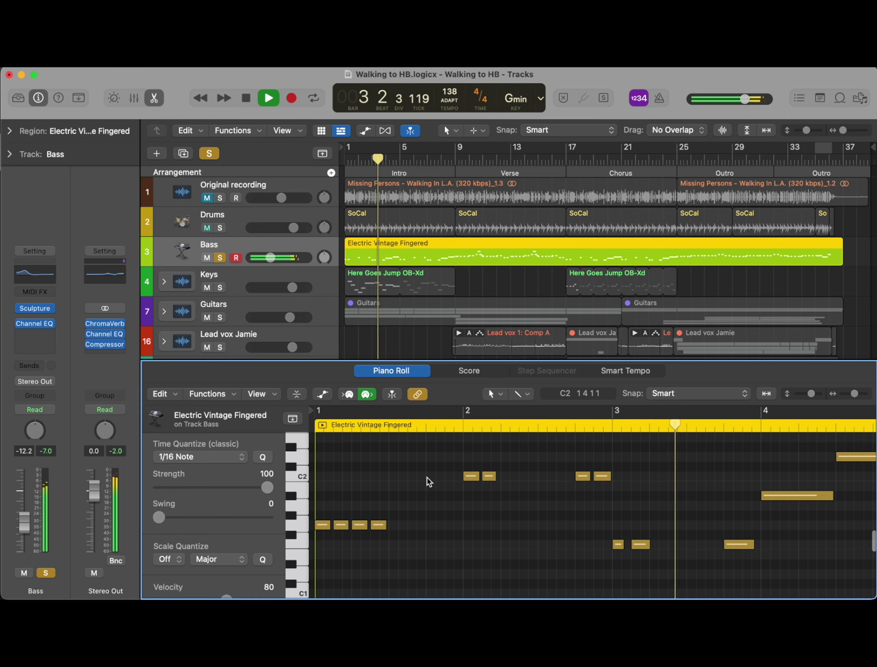
left_click(482, 375)
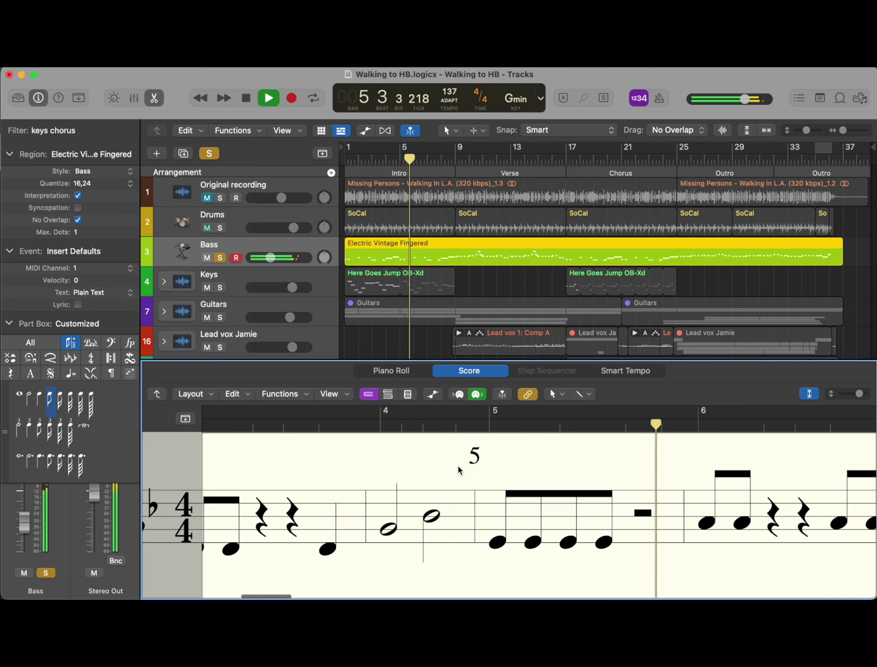
left_click(220, 228)
key("space")
key("space")
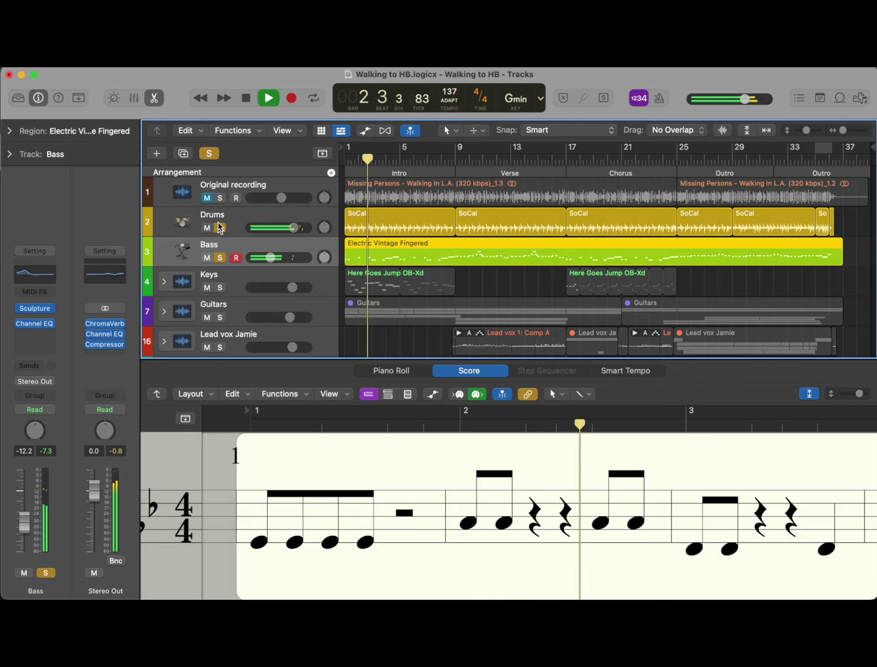
left_click(154, 98)
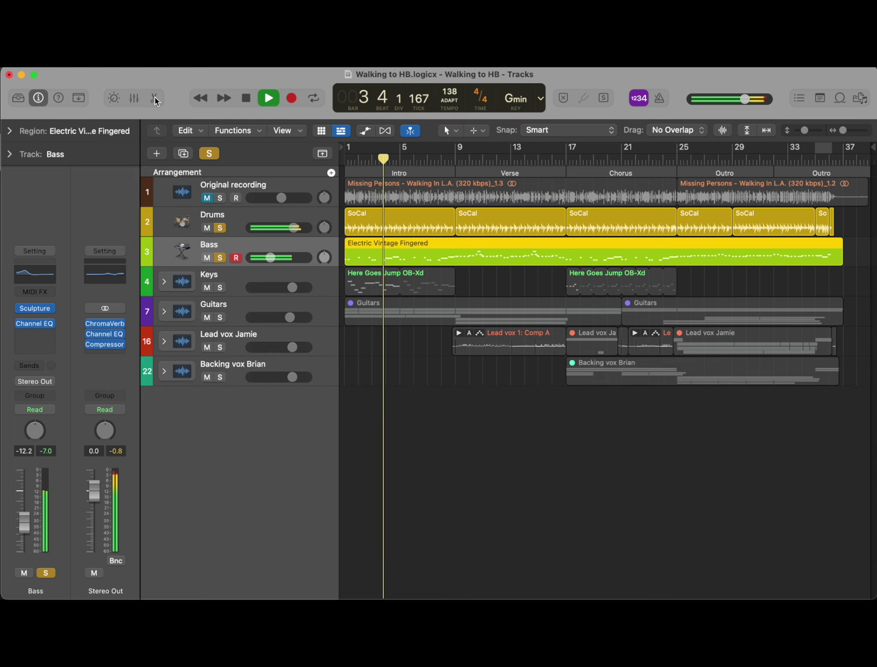
key("space")
left_click(220, 227)
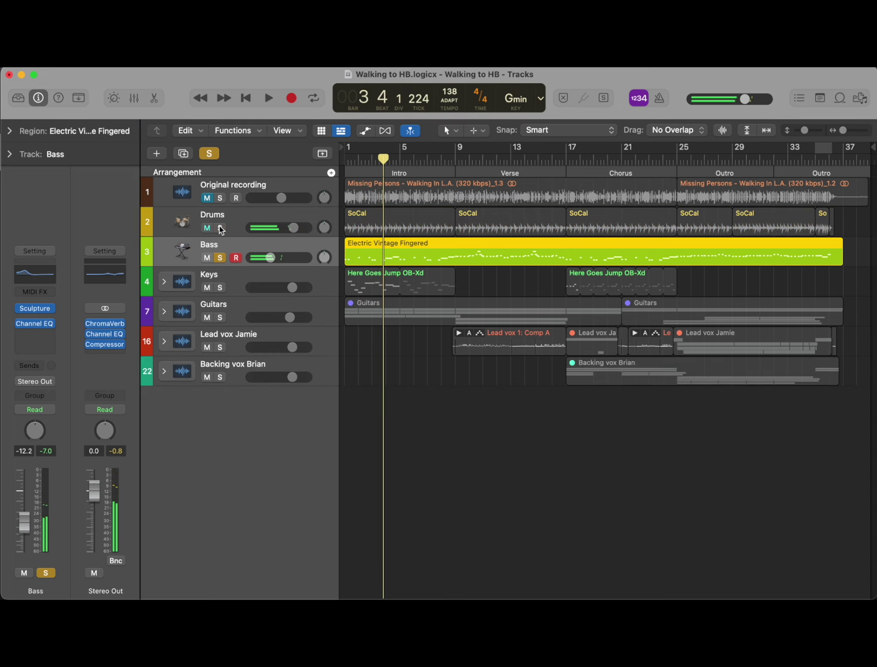
Step: Unsolo Bass, expand the Keys folder, and inspect the Here Goes Jump OB-Xd synth window
left_click(220, 258)
left_click(163, 281)
left_click(247, 279)
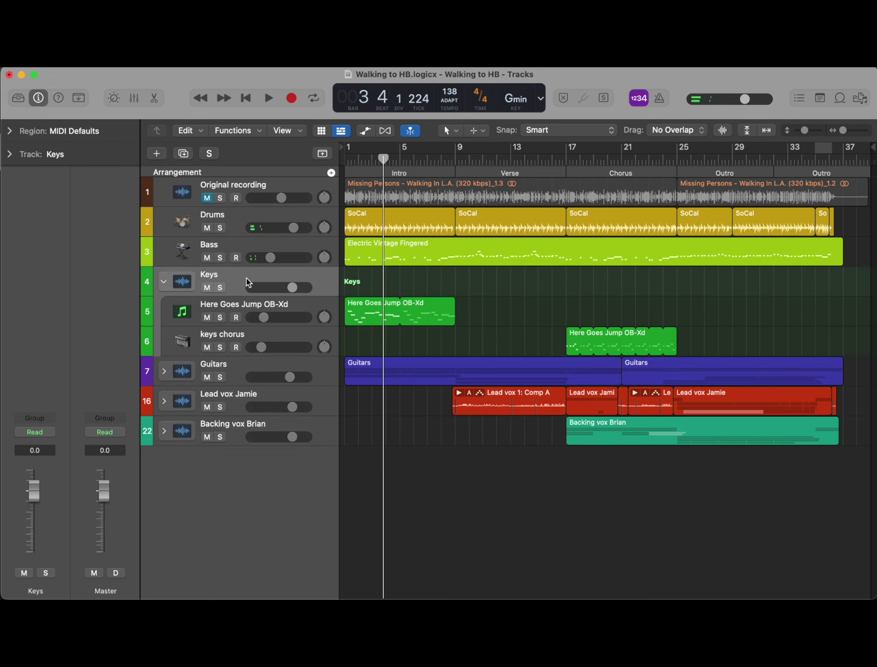
left_click(307, 305)
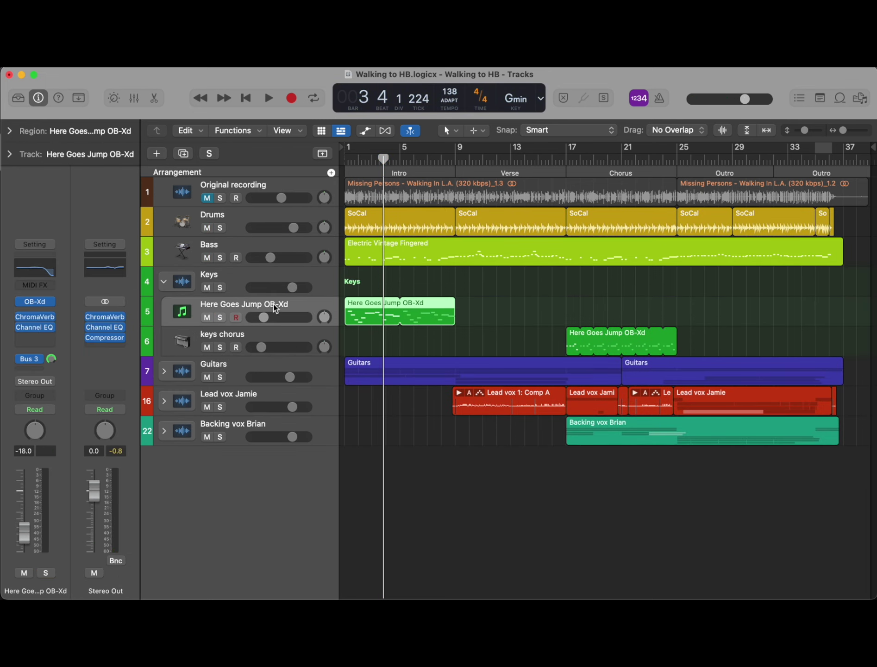
key("Return")
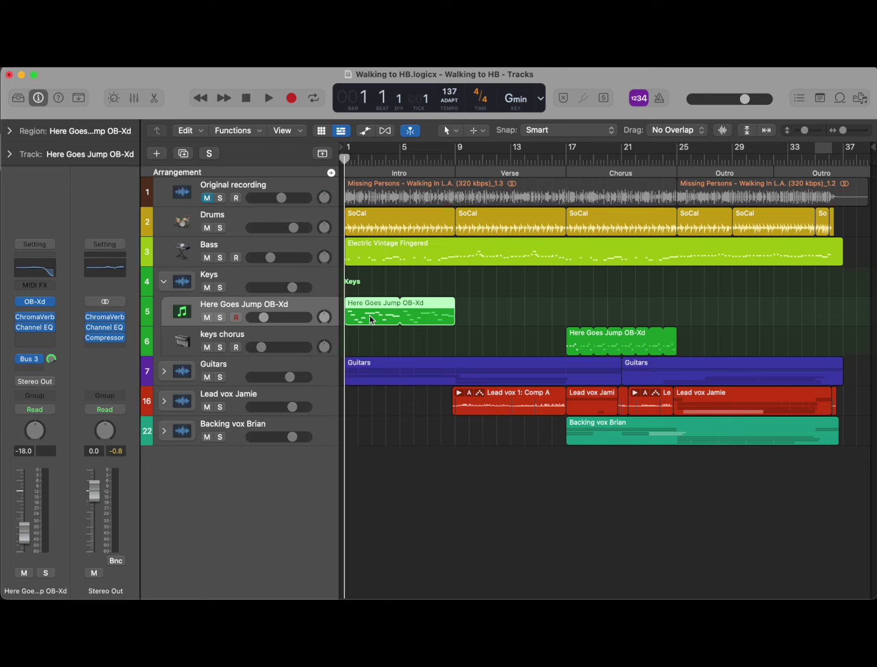
mouse_move(32, 303)
left_click(36, 301)
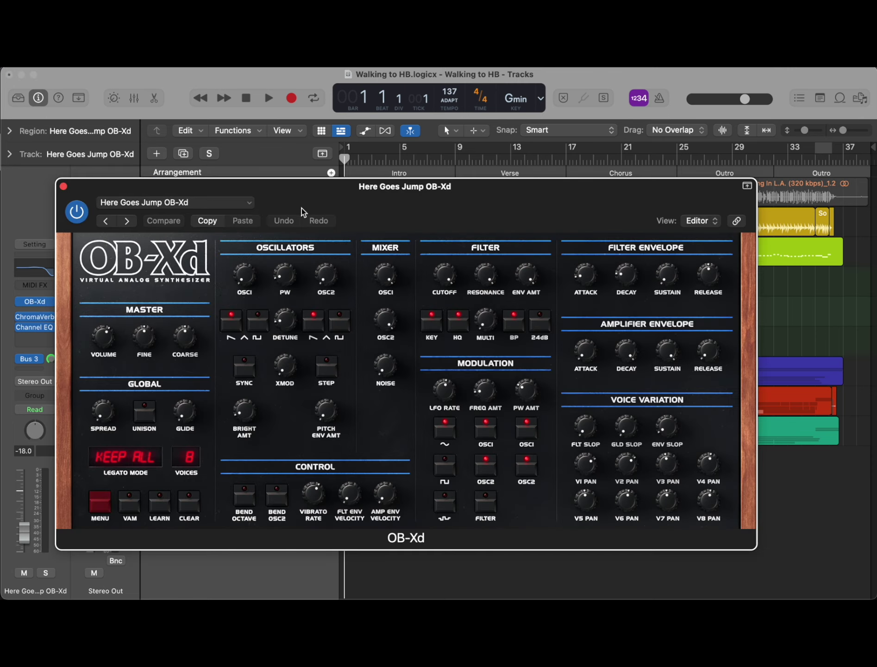
left_click_drag(300, 211, 344, 152)
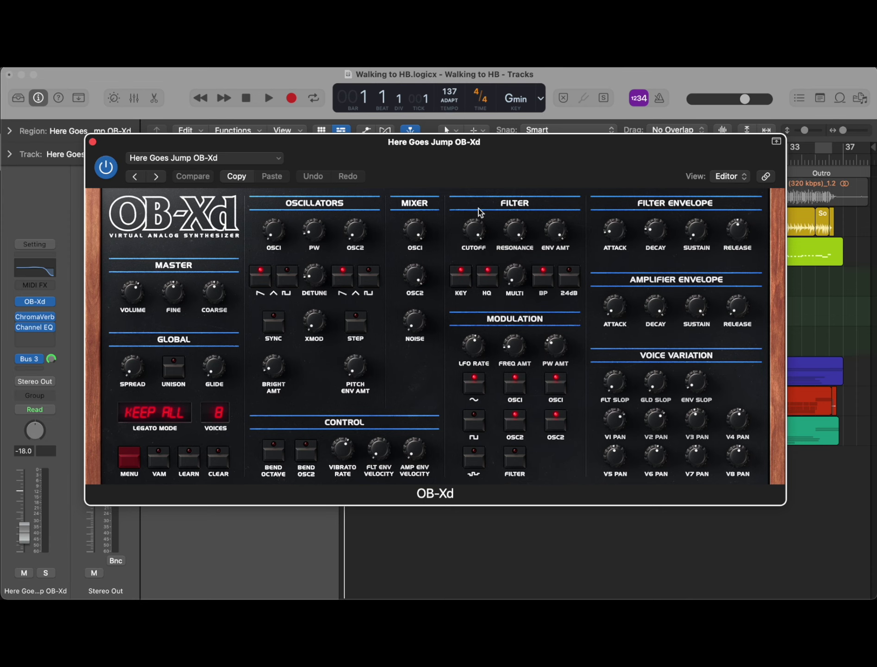
left_click(93, 141)
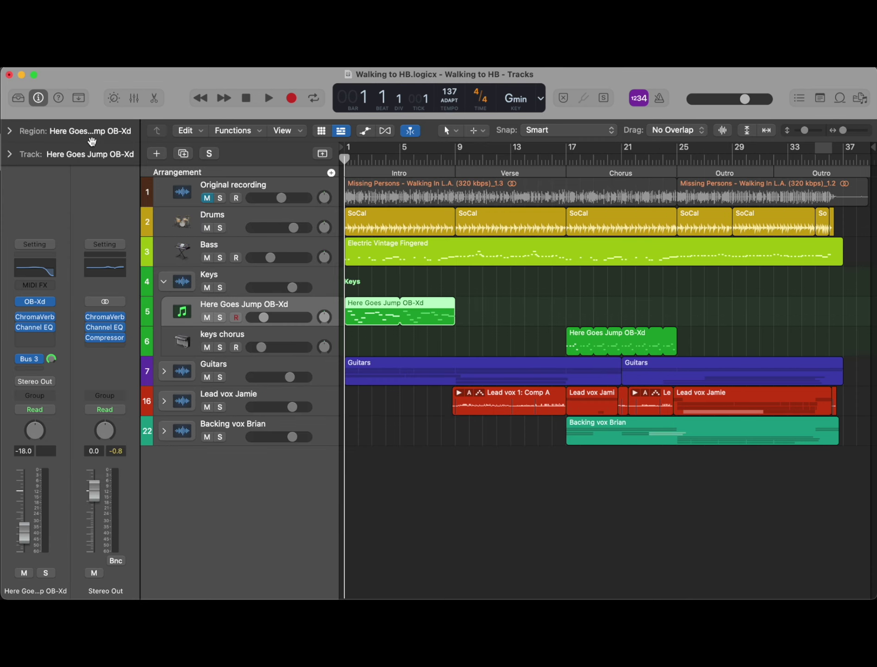
Step: Solo Here Goes Jump OB-Xd with Drums and Bass, play them, and mute the keys chorus track
left_click(218, 317)
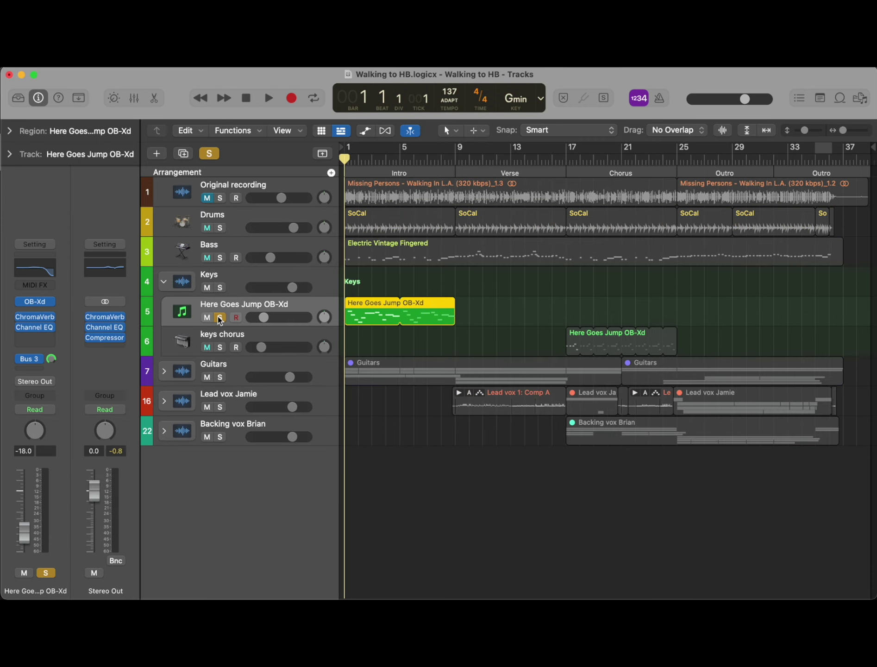
key("space")
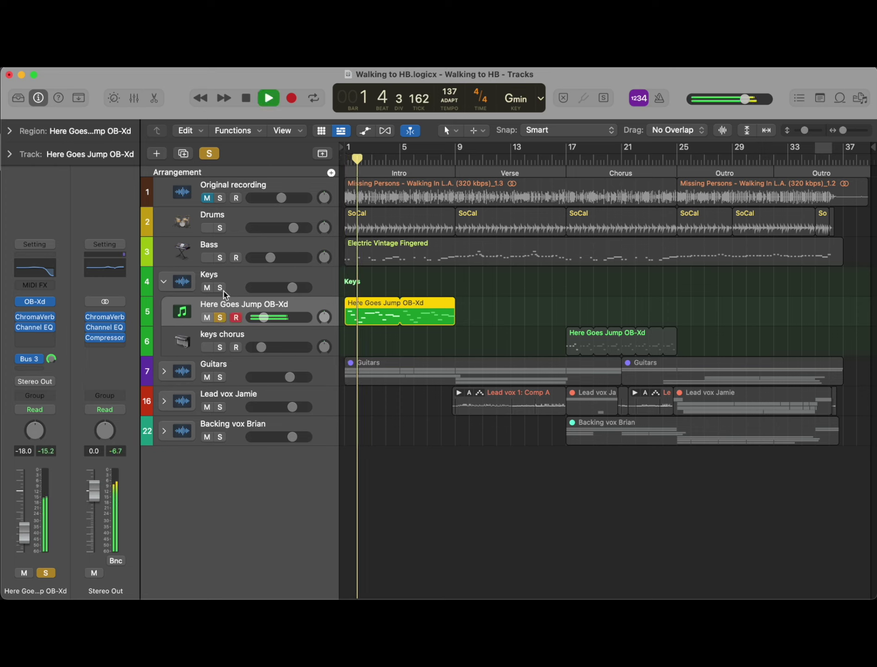
left_click(221, 229)
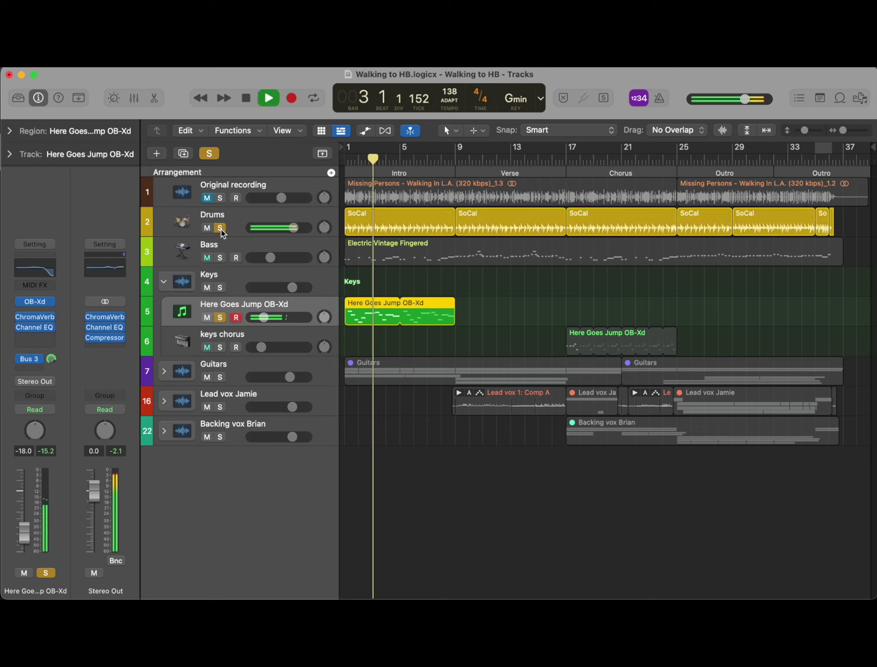
left_click(220, 256)
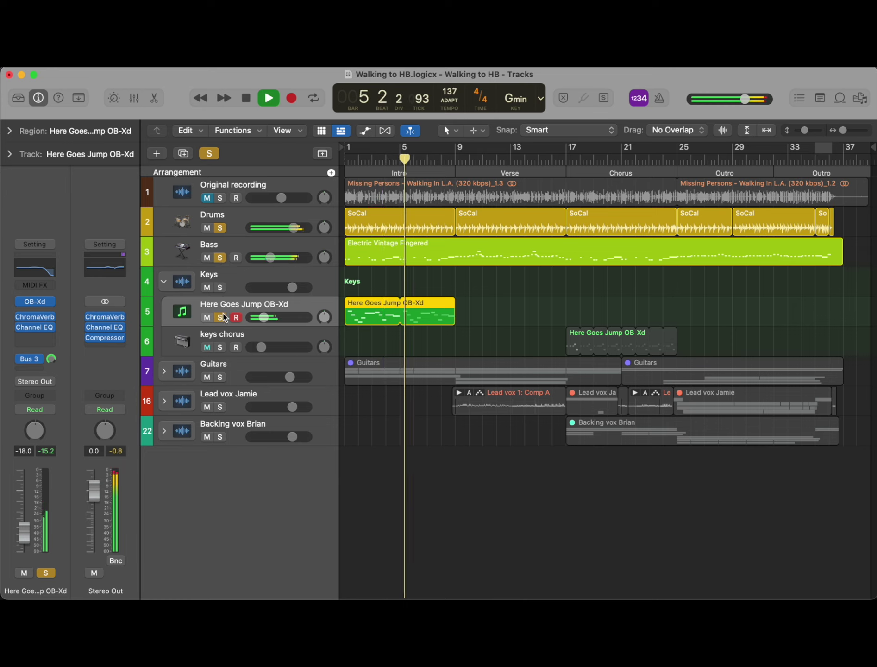
key("space")
left_click(207, 347)
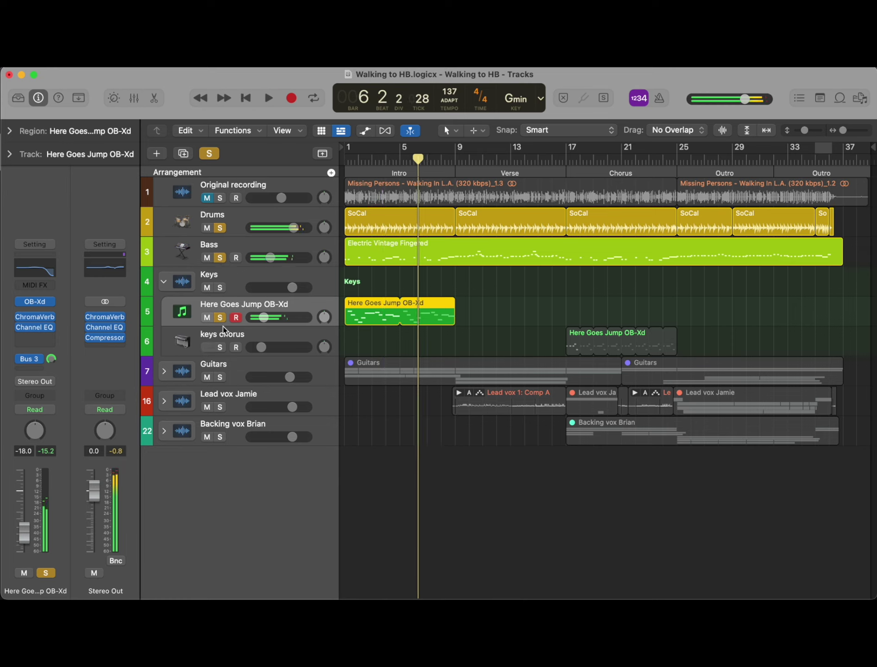
Step: Solo the expanded Guitars folder and play the intro from the start, stopping near bar 5
left_click(165, 374)
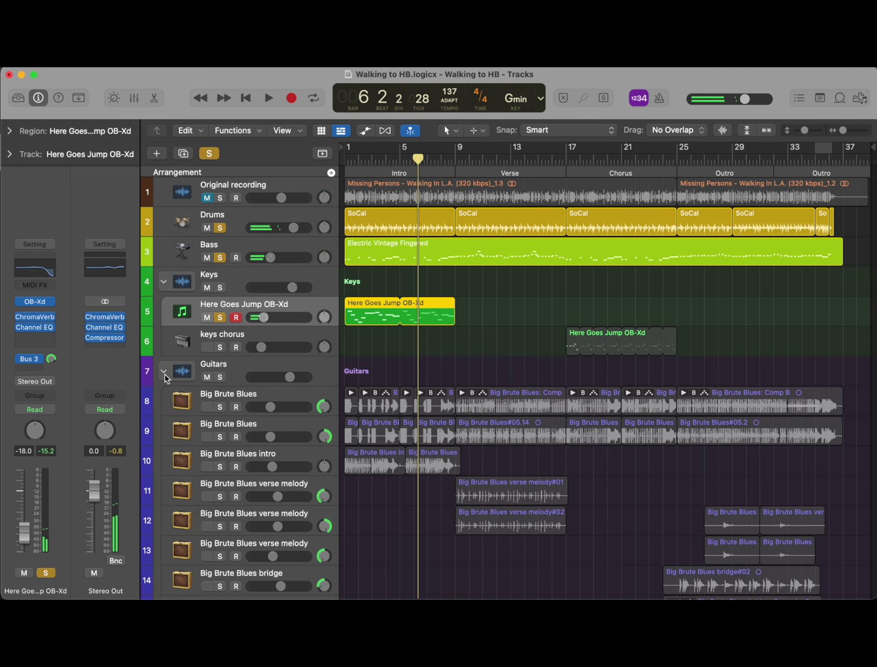
left_click(220, 377)
key("Return")
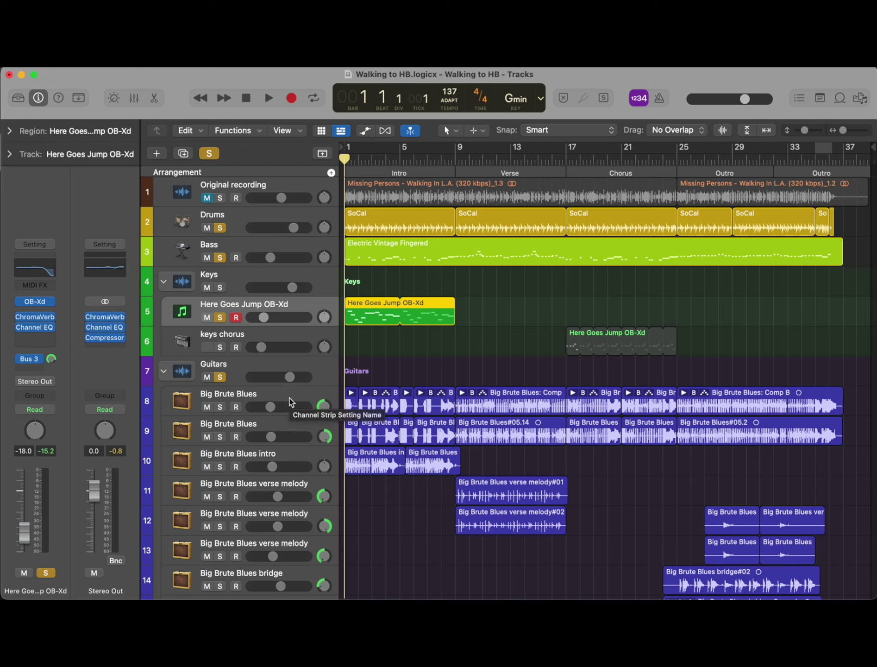
key("space")
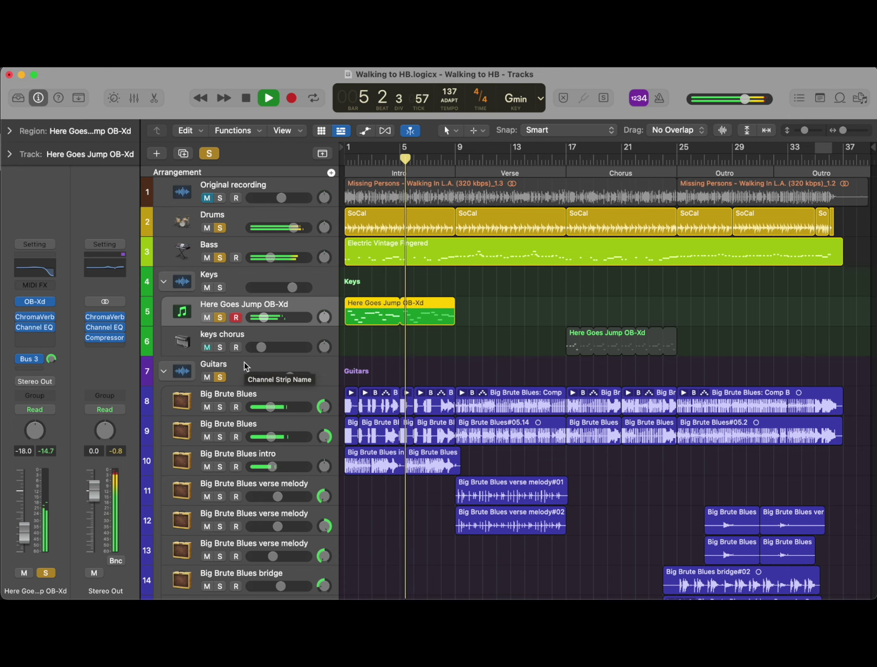
key("space")
Step: Collapse Guitars, clear all solos, and move the playhead between bars 1, 9 and 37
left_click(164, 370)
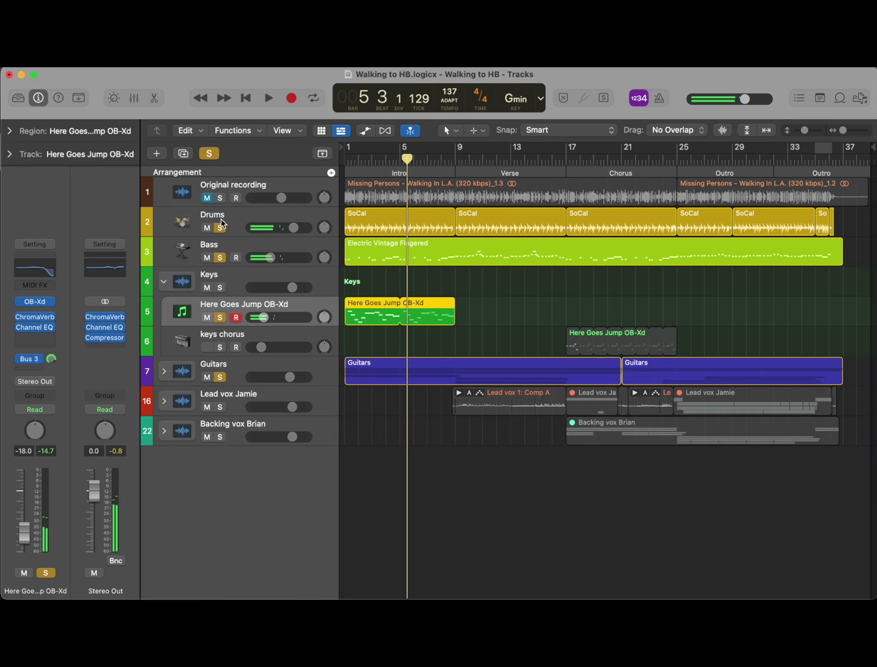
left_click(209, 154)
key("Return")
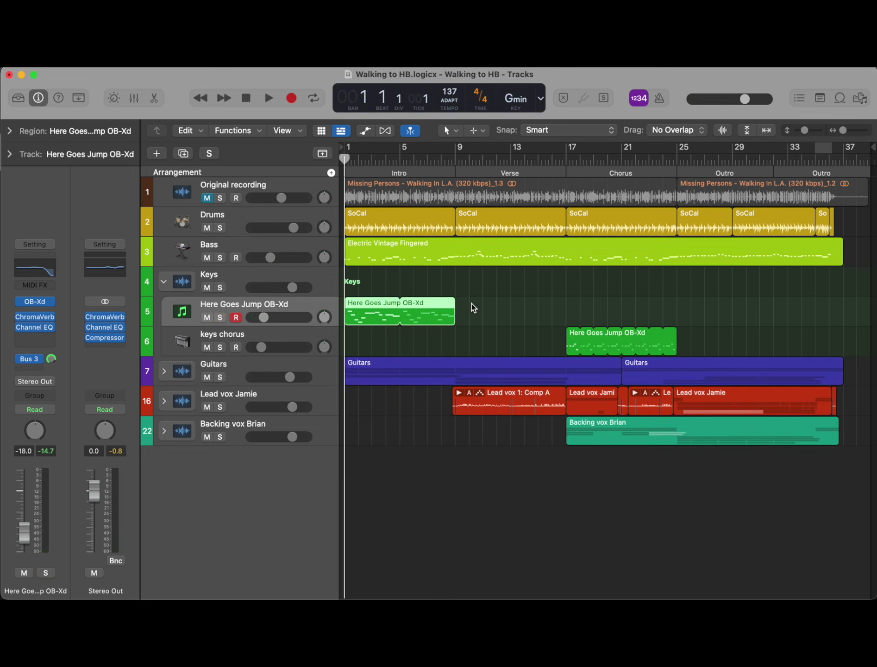
left_click(456, 158)
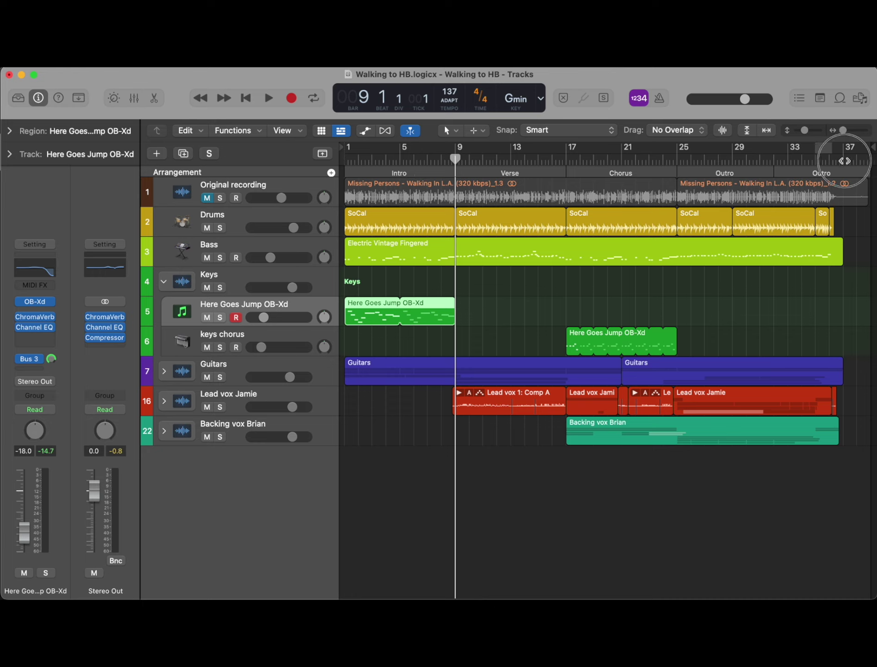
left_click(858, 160)
left_click_drag(858, 161, 853, 160)
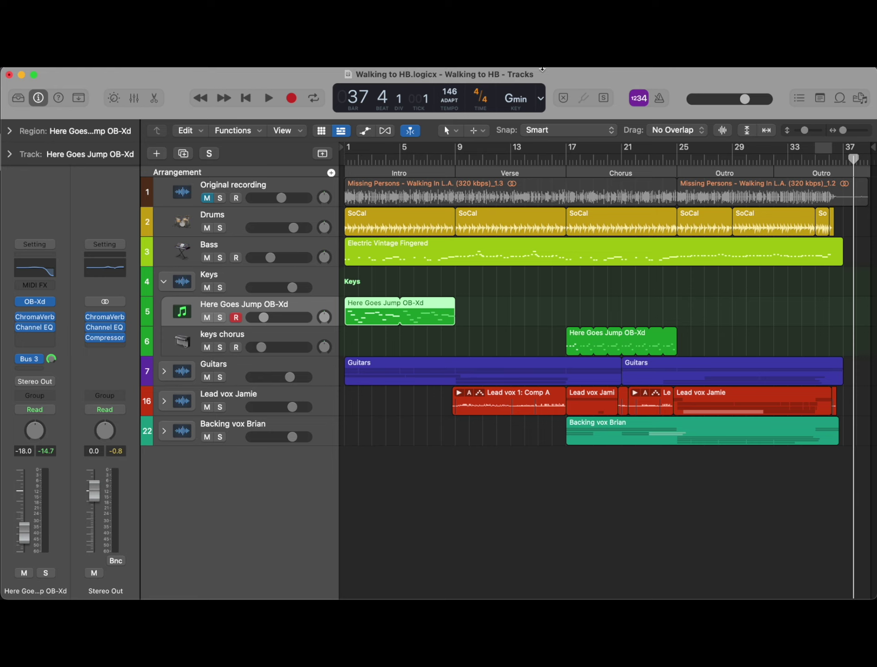
Step: Switch the LCD to Beats & Time and back, then place the playhead at bar 25
left_click(540, 99)
left_click(563, 113)
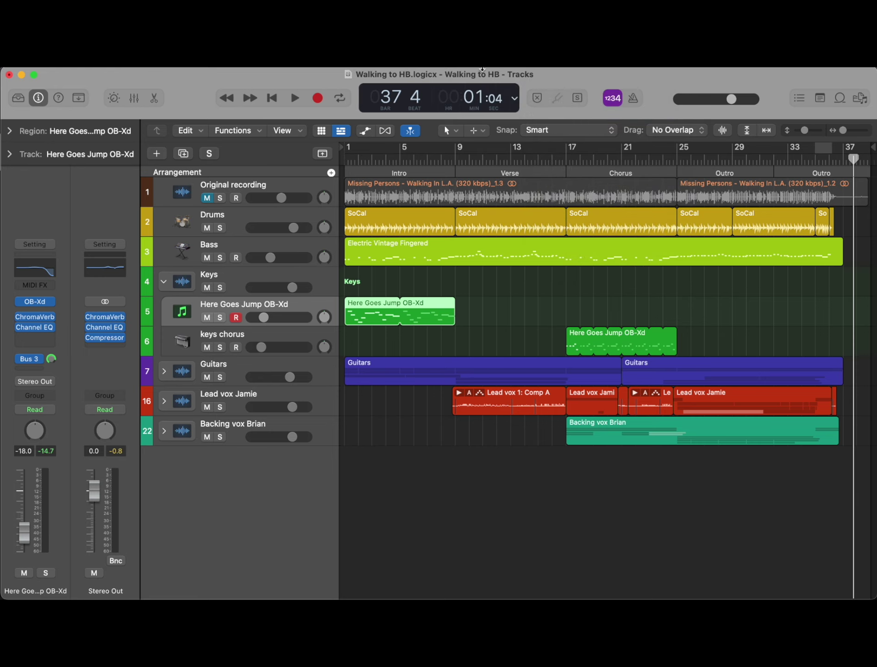
left_click(515, 97)
left_click(538, 89)
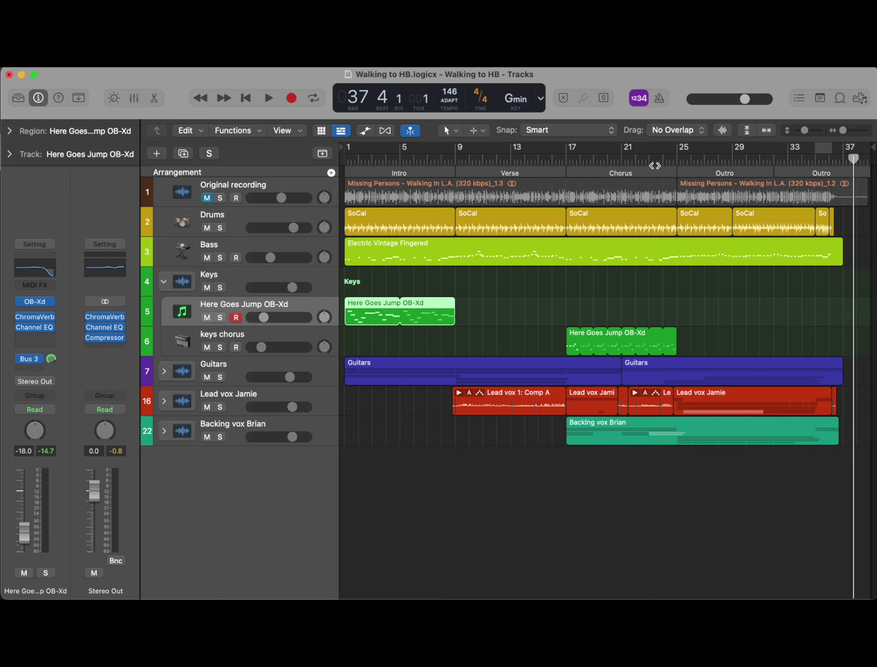
left_click(676, 160)
Step: From bar 9, expand Lead vox Jamie's vocal takes, zoom in horizontally, then switch to the Talent Show video
left_click(453, 161)
left_click(266, 396)
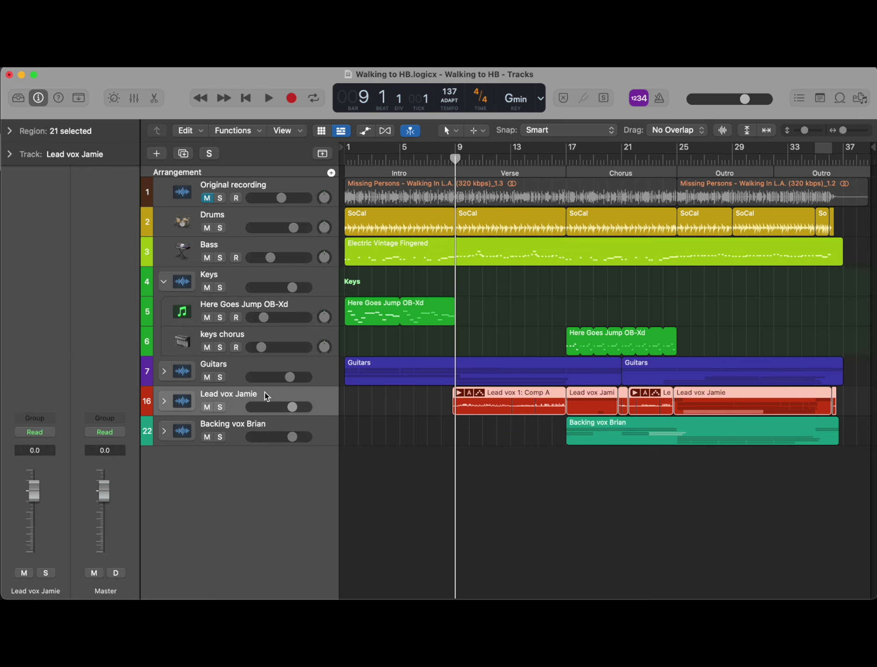
left_click(164, 401)
scroll(321, 412, "down", 2)
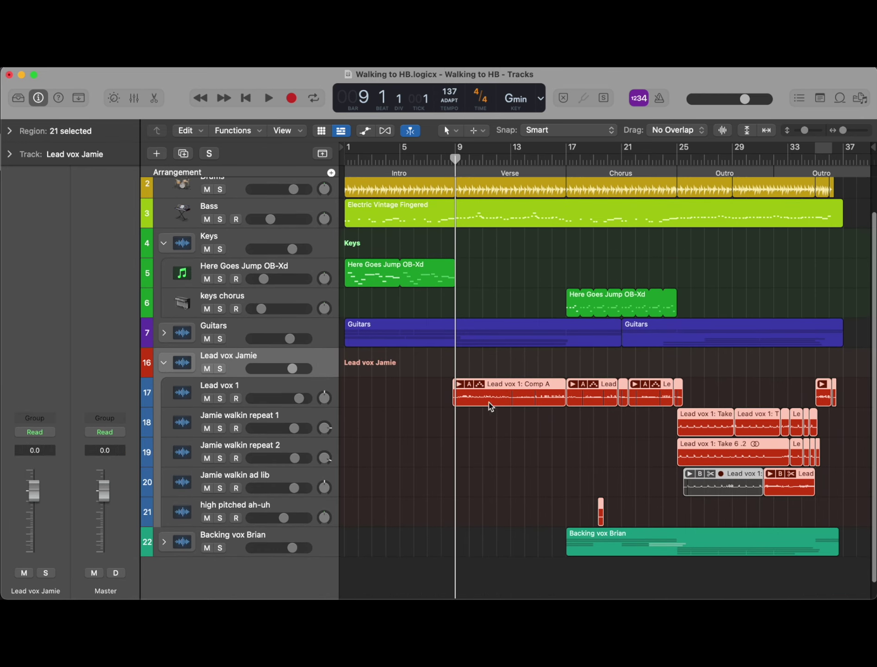
key("super+Right")
key("super+Right")
key("super+Right")
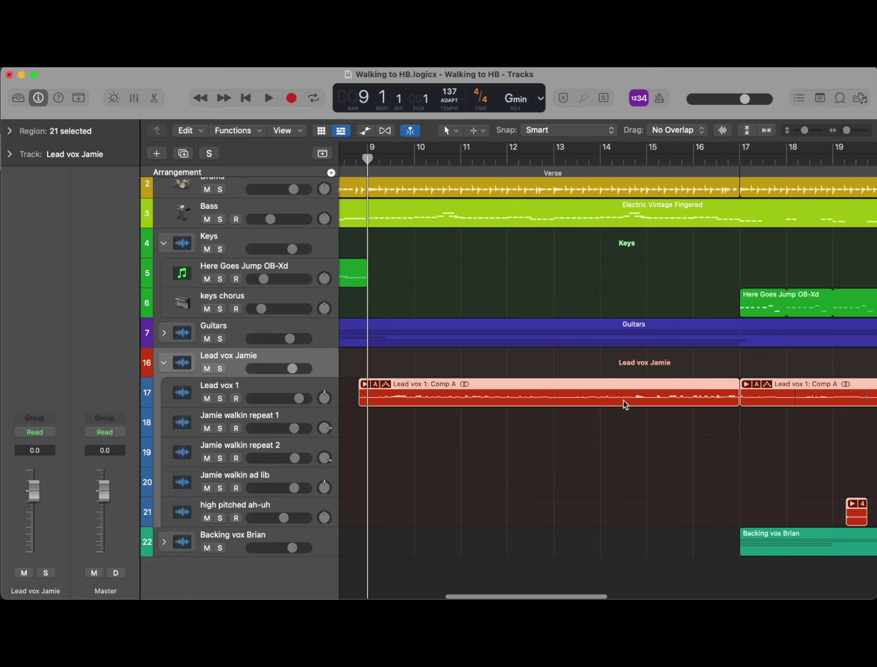
scroll(636, 403, "right", 6)
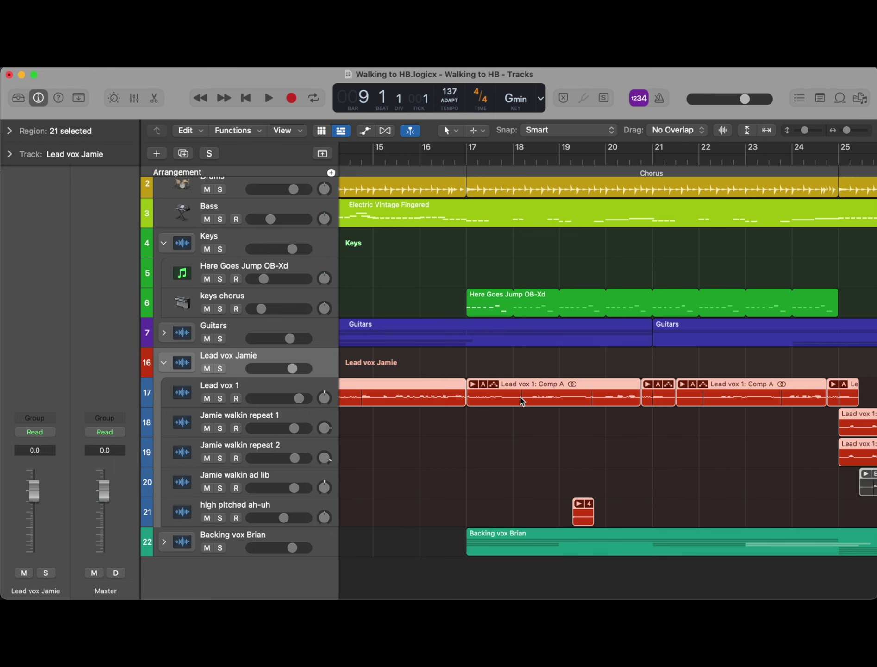
key("super+Tab")
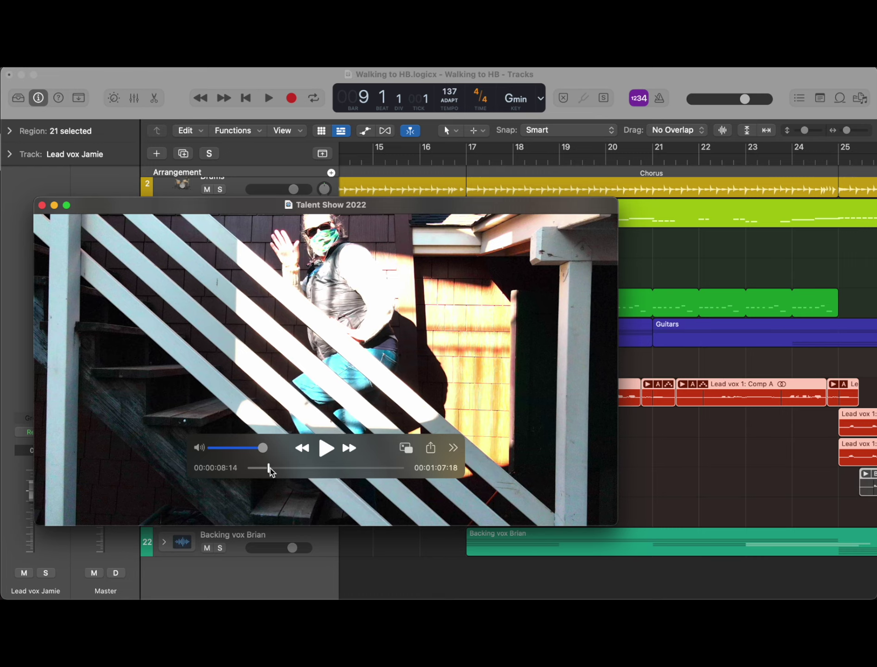
Step: Scrub the Talent Show 2022 video forward and play it briefly, pausing at 00:00:13:27
left_click_drag(270, 467, 278, 472)
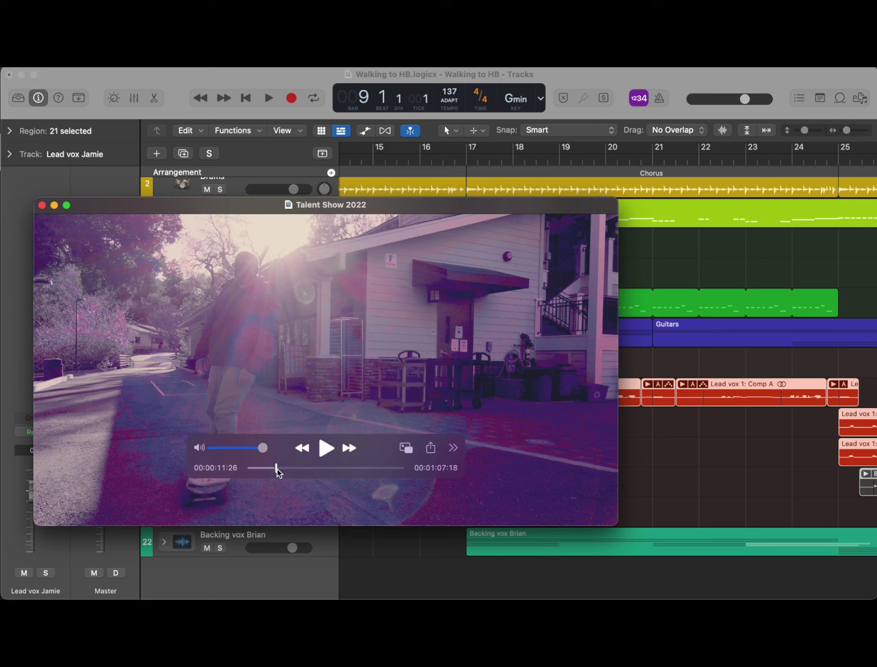
key("space")
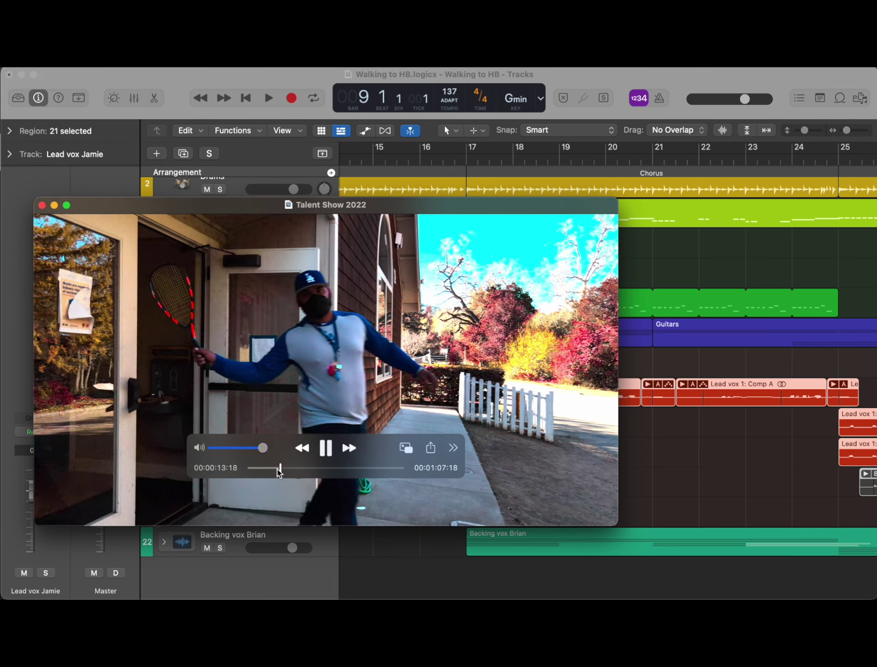
key("space")
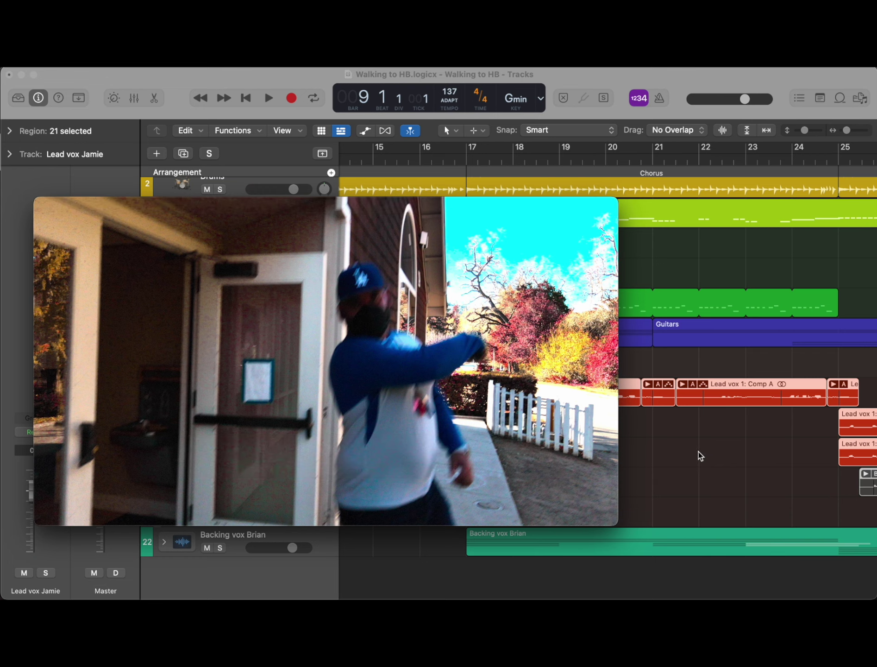
left_click(557, 416)
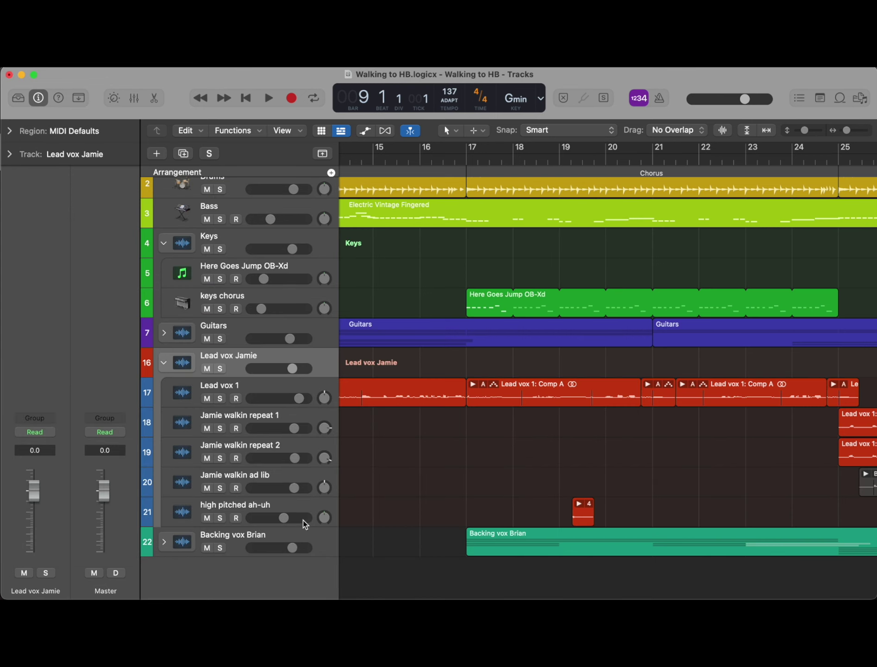
left_click(315, 540)
left_click(297, 385)
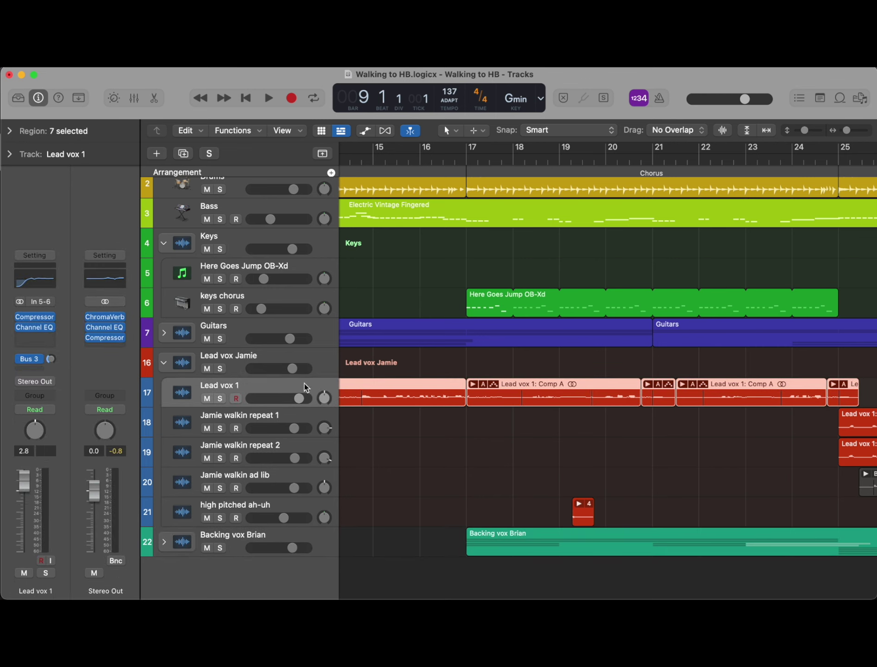
scroll(518, 446, "left", 10)
scroll(517, 445, "up", 1)
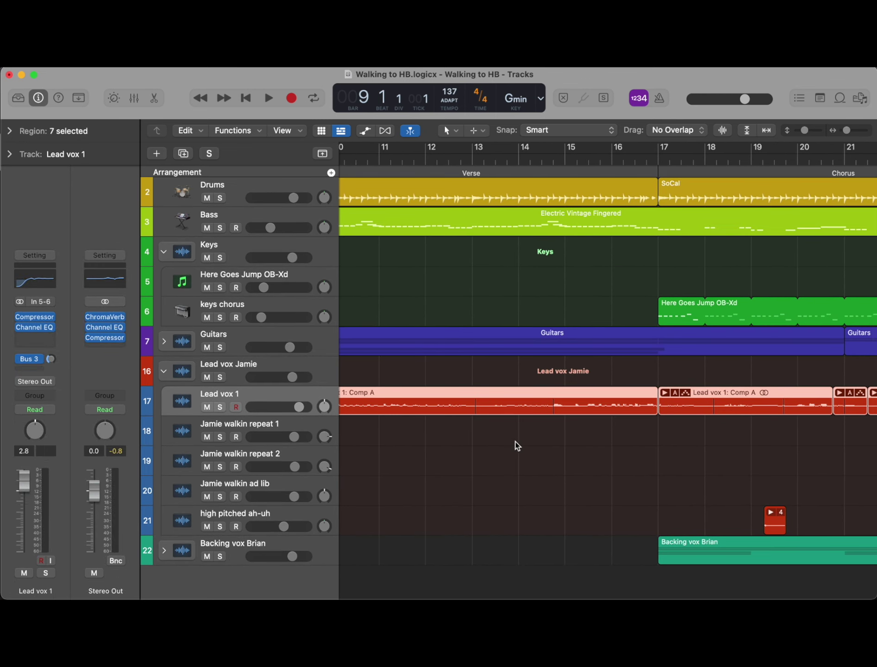
scroll(517, 446, "left", 3)
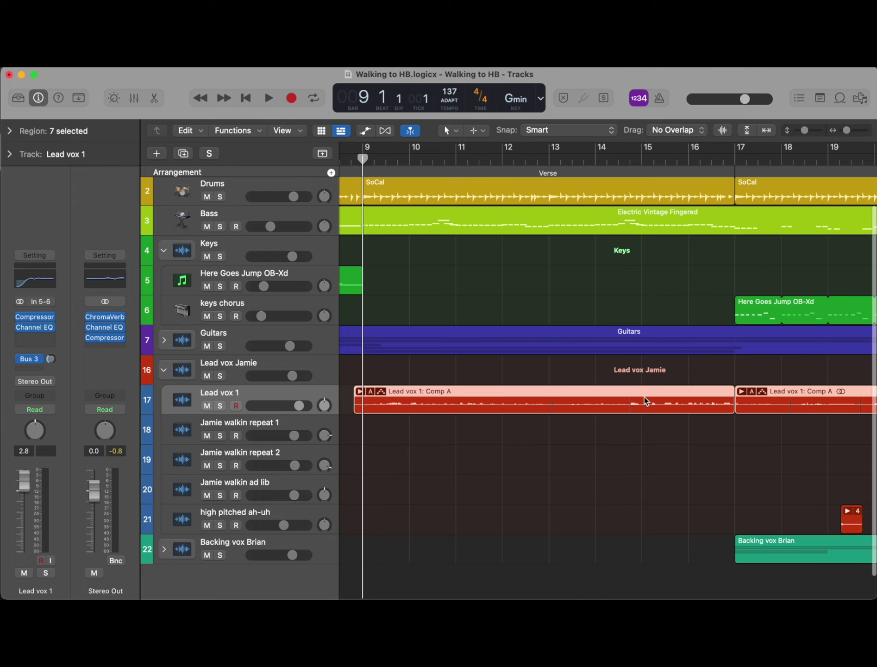
scroll(691, 407, "right", 5)
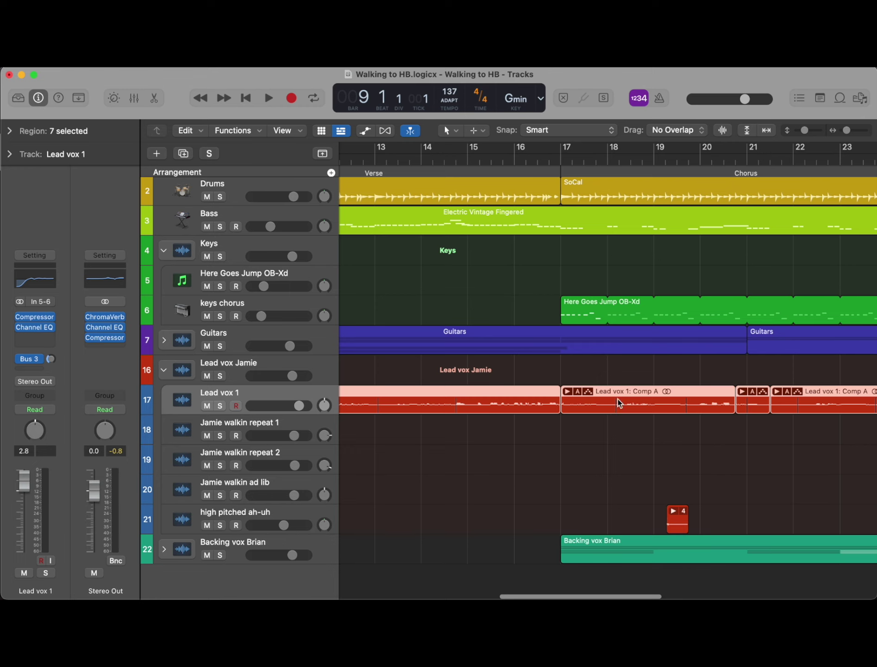
scroll(700, 409, "right", 9)
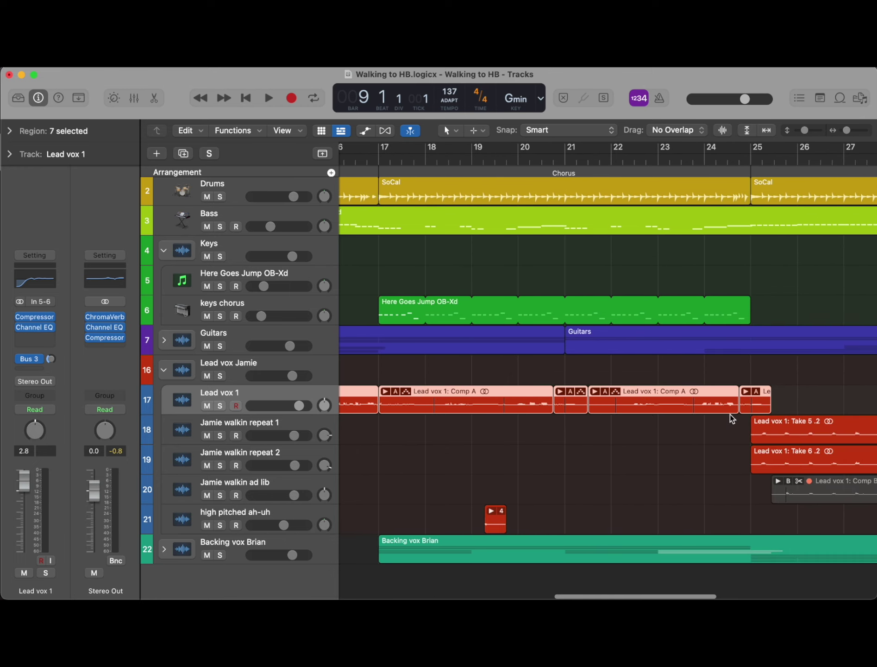
scroll(674, 446, "right", 5)
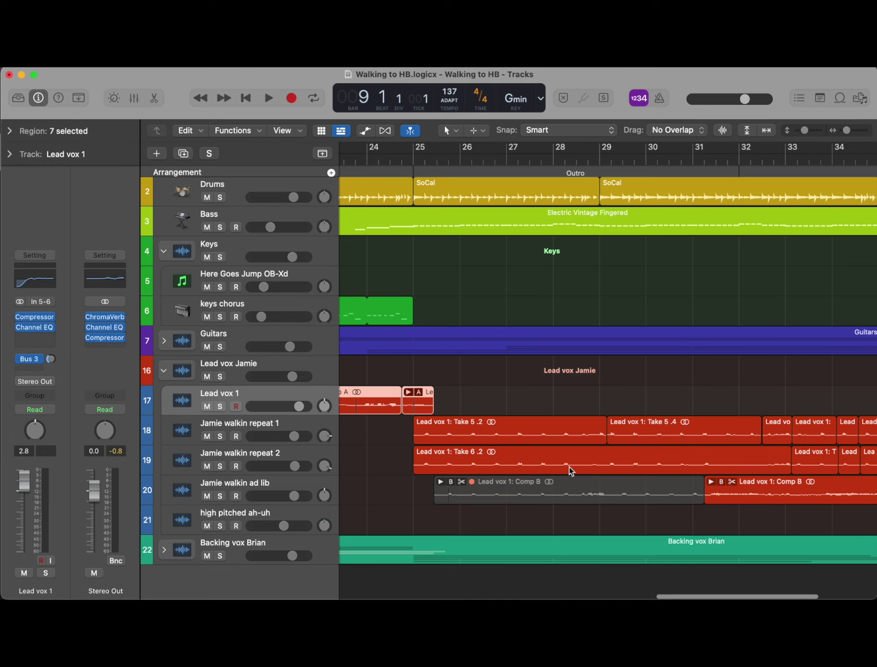
scroll(472, 459, "left", 17)
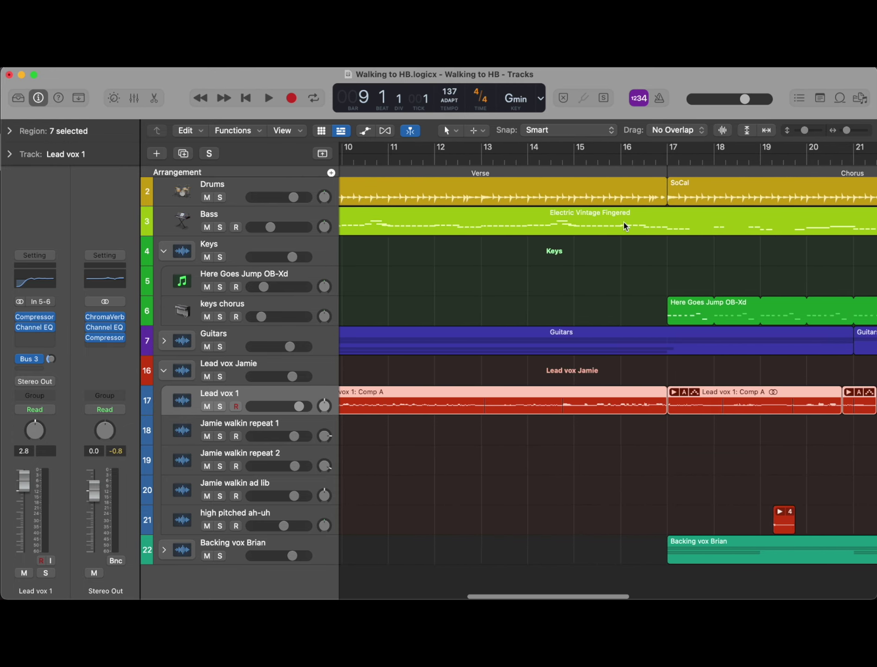
scroll(427, 192, "left", 6)
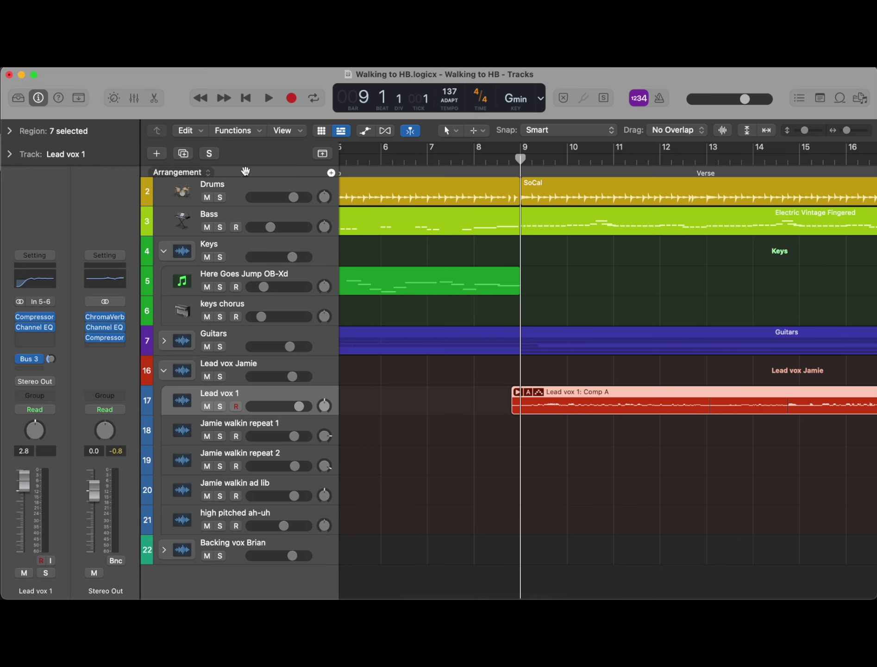
scroll(247, 194, "up", 1)
scroll(249, 196, "up", 1)
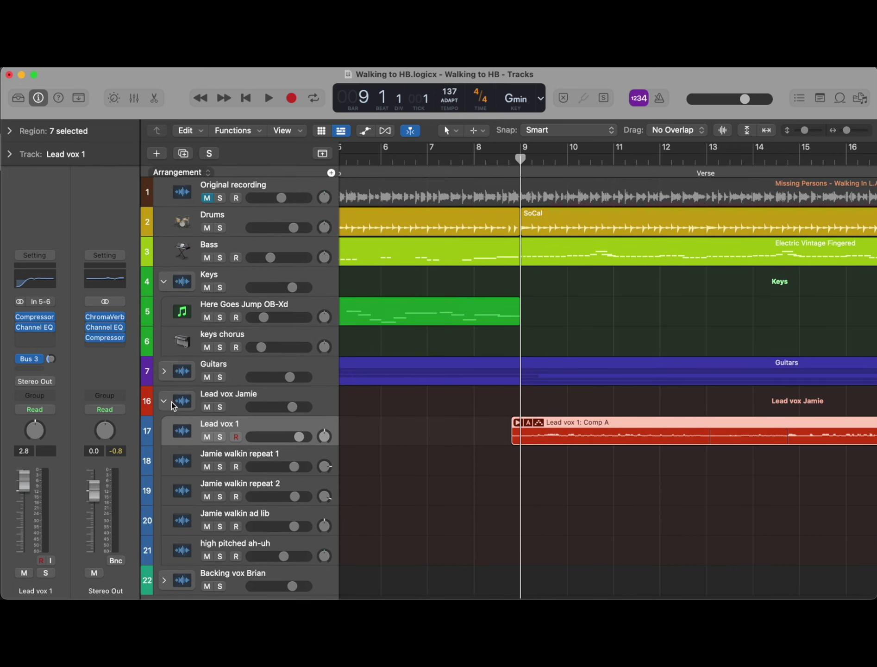
Step: Collapse Lead vox Jamie and play the Original recording soloed from bar 9
left_click(166, 401)
left_click(252, 188)
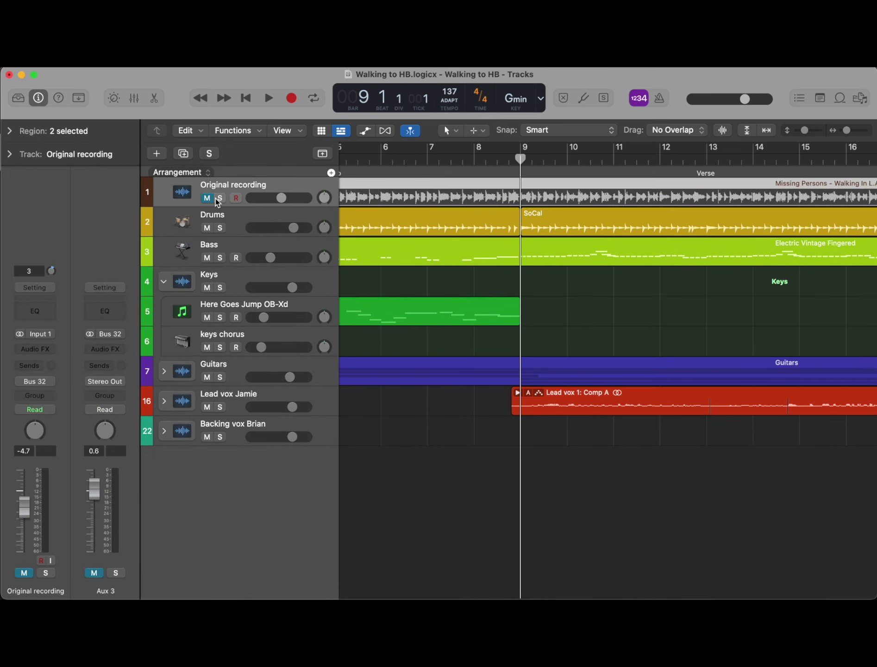
left_click(220, 198)
key("space")
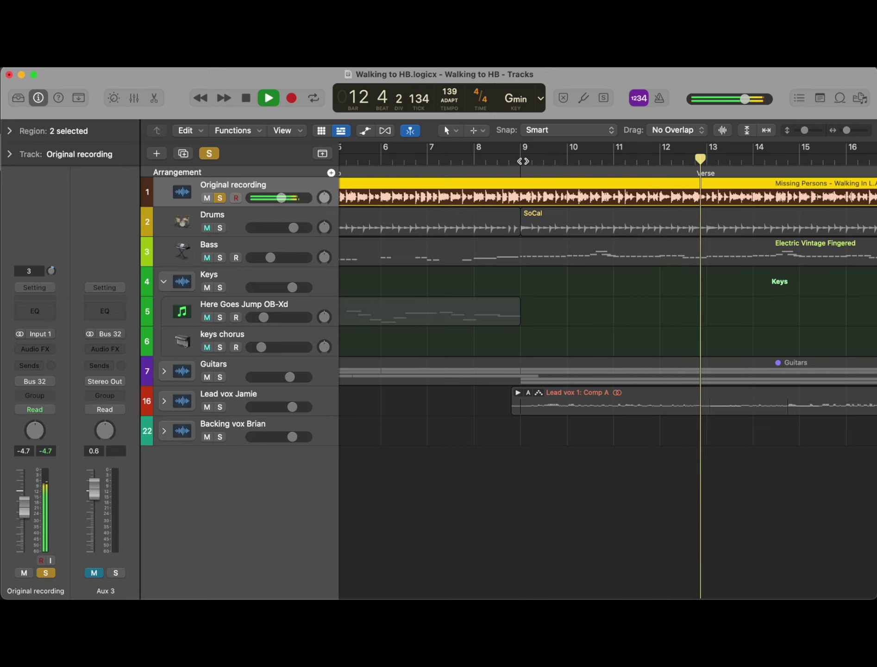
key("space")
Step: Mute the Original recording, play the recreation, and expand Lead vox Jamie
left_click(220, 197)
left_click(207, 197)
key("space")
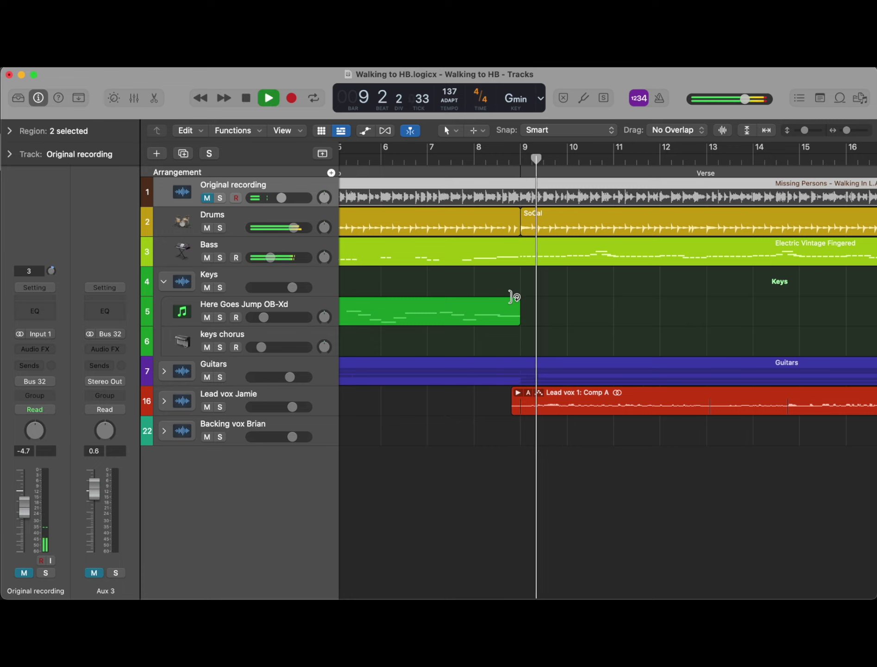
left_click(164, 401)
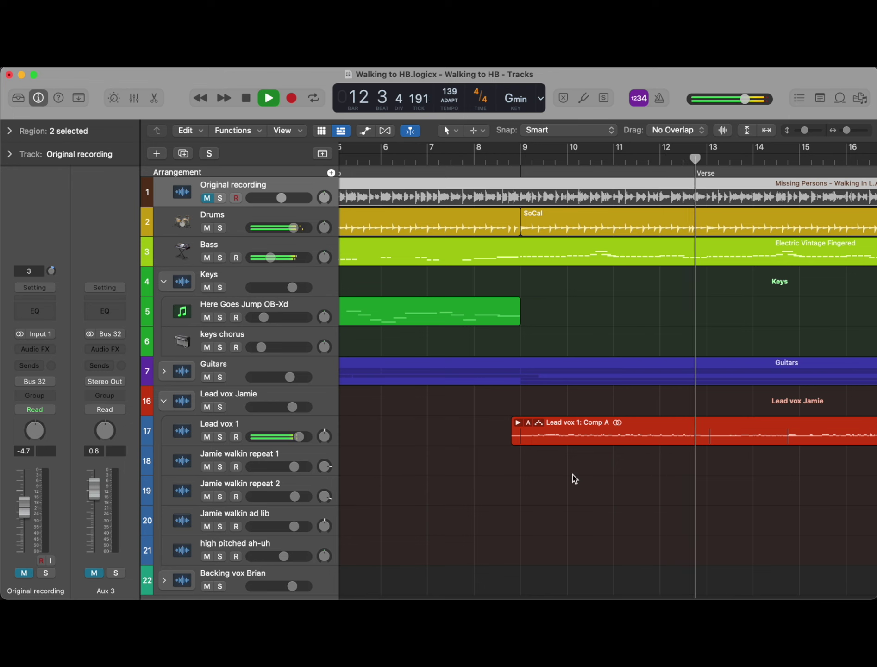
key("space")
Step: Play the two verse melody guitar tracks soloed from bar 9
left_click(163, 371)
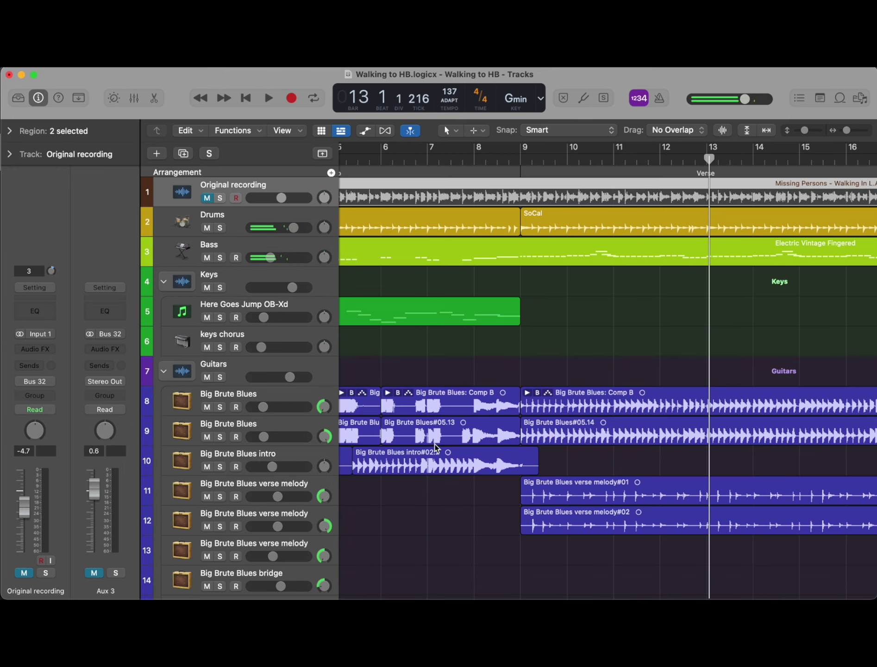
left_click(521, 160)
scroll(538, 495, "down", 3)
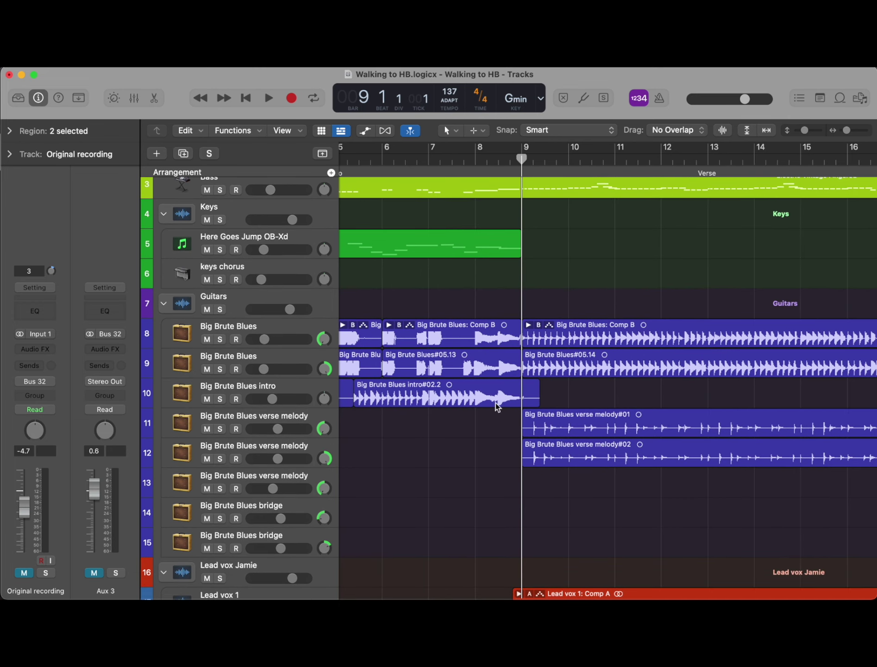
left_click(220, 429)
left_click(220, 459)
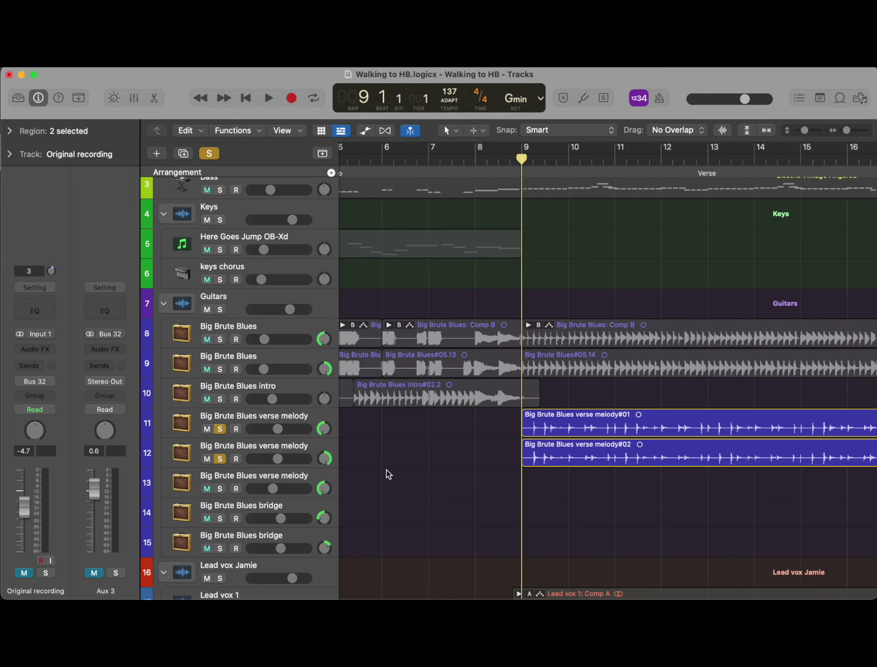
key("space")
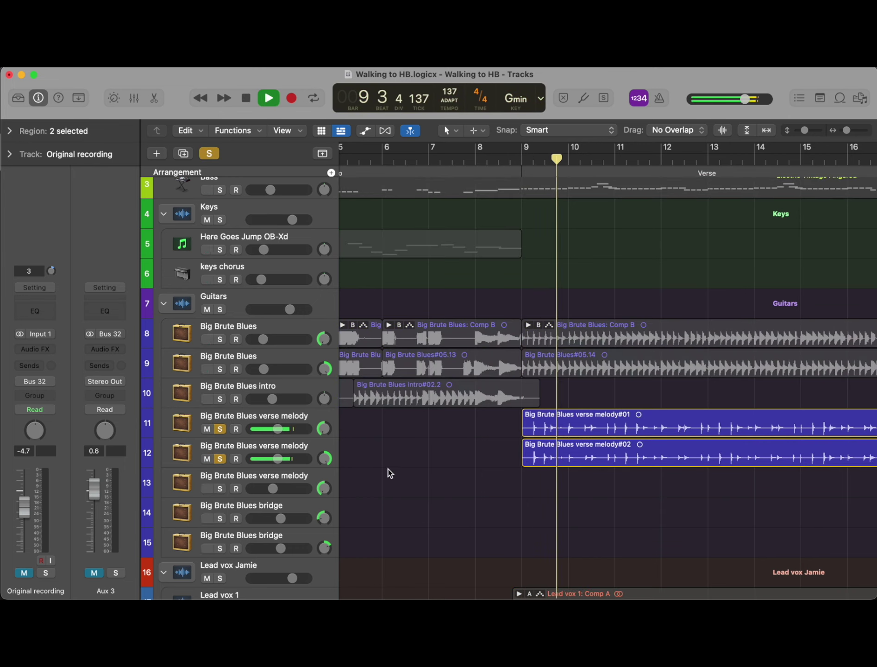
Step: Switch the solo to the two Big Brute Blues tracks, then clear all solos and stop
left_click(220, 369)
left_click(220, 340)
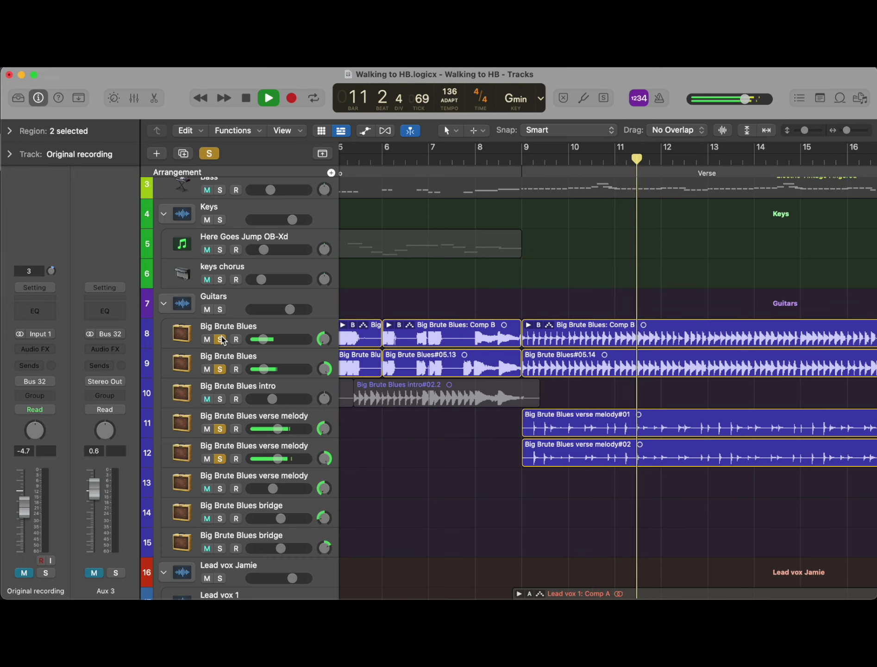
left_click(220, 429)
left_click(220, 459)
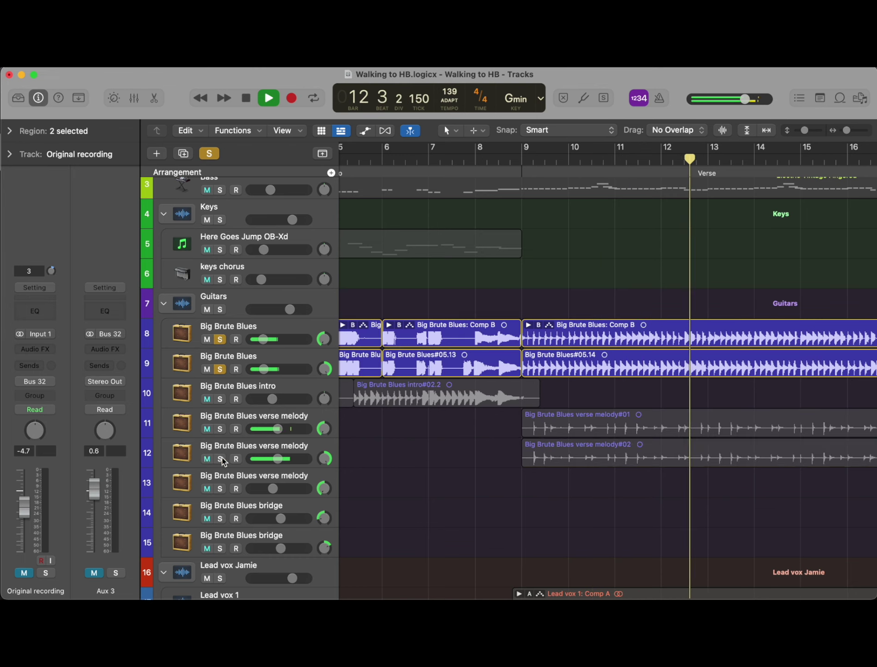
left_click(220, 340)
left_click(209, 153)
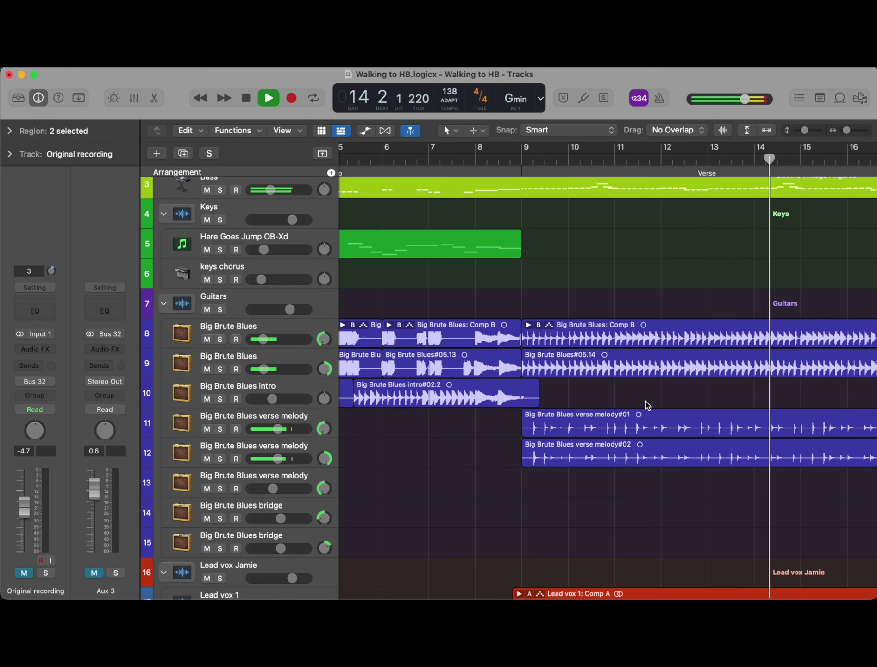
key("space")
Step: Zoom out to the whole song, collapse the Guitars folder, and deselect all regions
key("z")
scroll(646, 404, "down", 1)
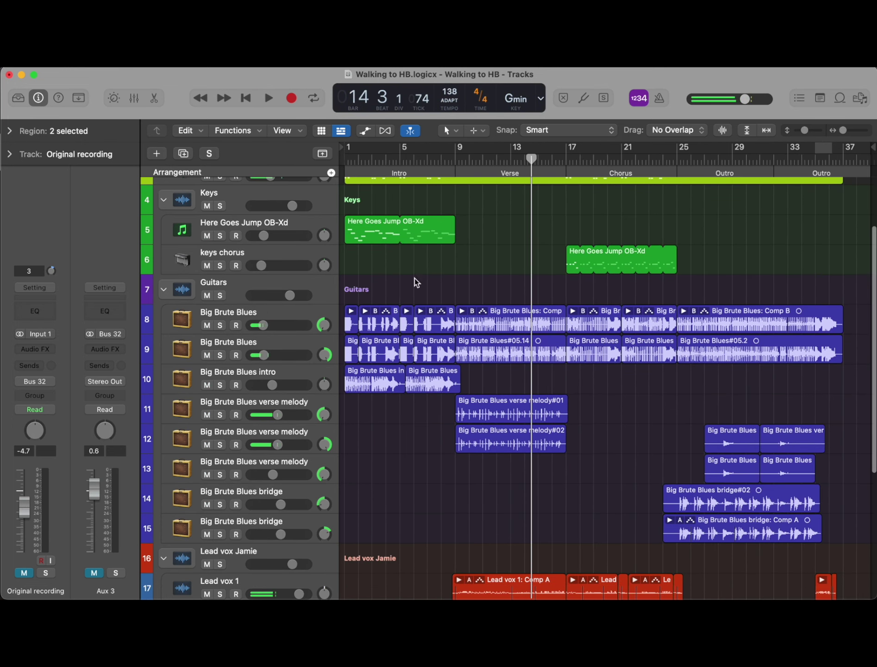
left_click(165, 290)
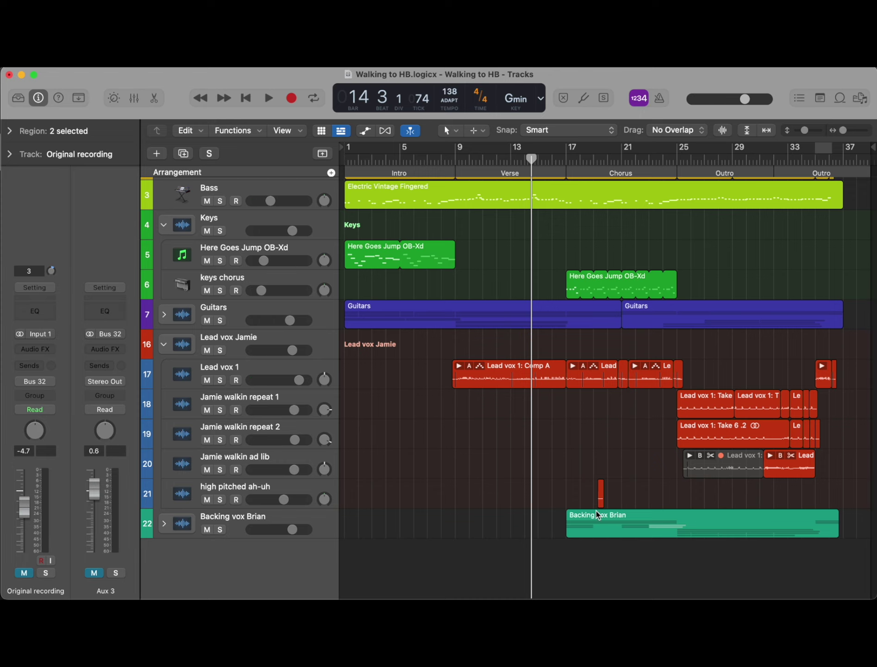
left_click(592, 484)
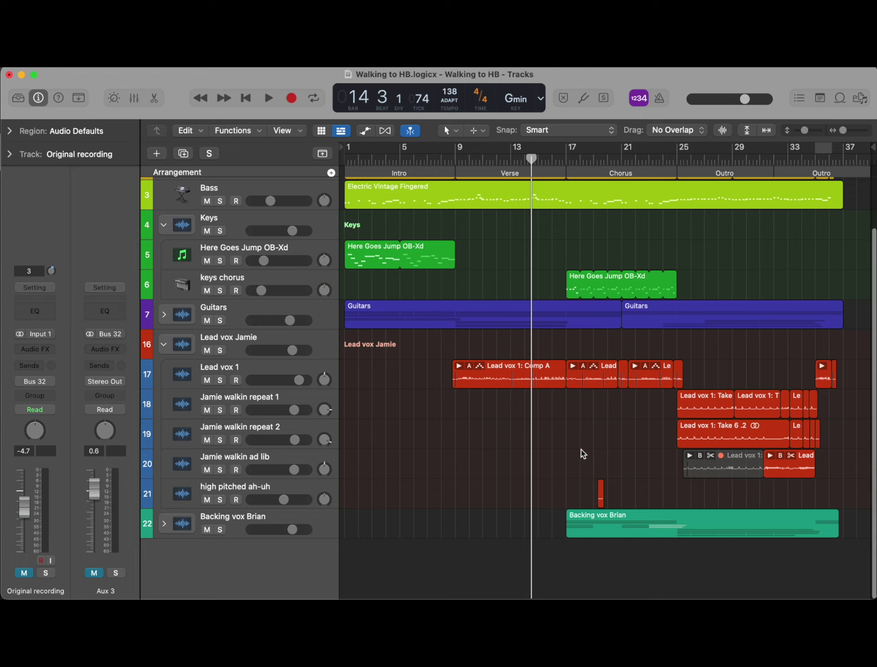
scroll(583, 454, "up", 3)
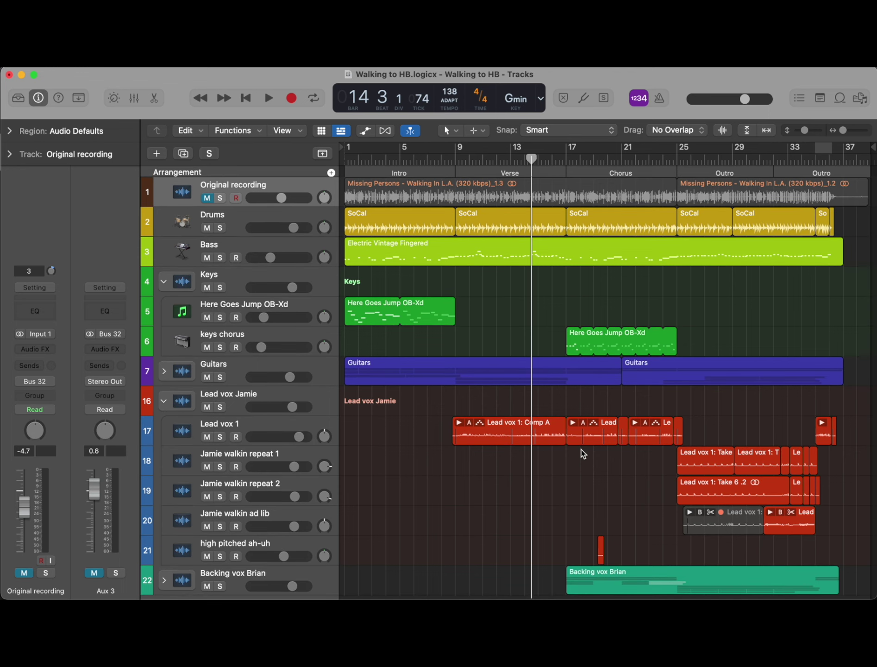
Step: Bring up the Talent Show 2022 timeline in Final Cut Pro and inspect the first LUT Presets clip's MotionVFX LUT at 100%
key("super+Tab")
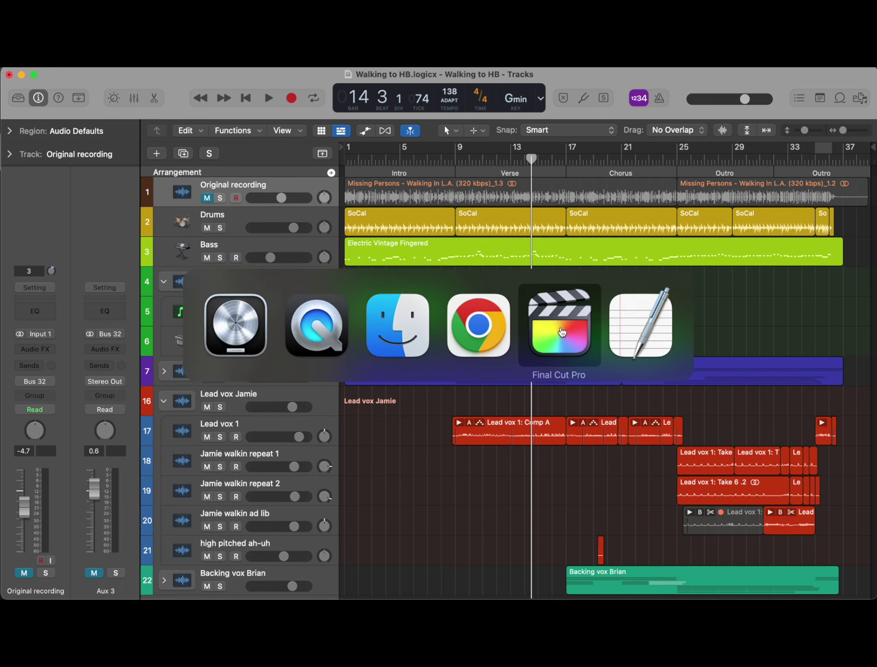
left_click(558, 324)
scroll(200, 503, "up", 2)
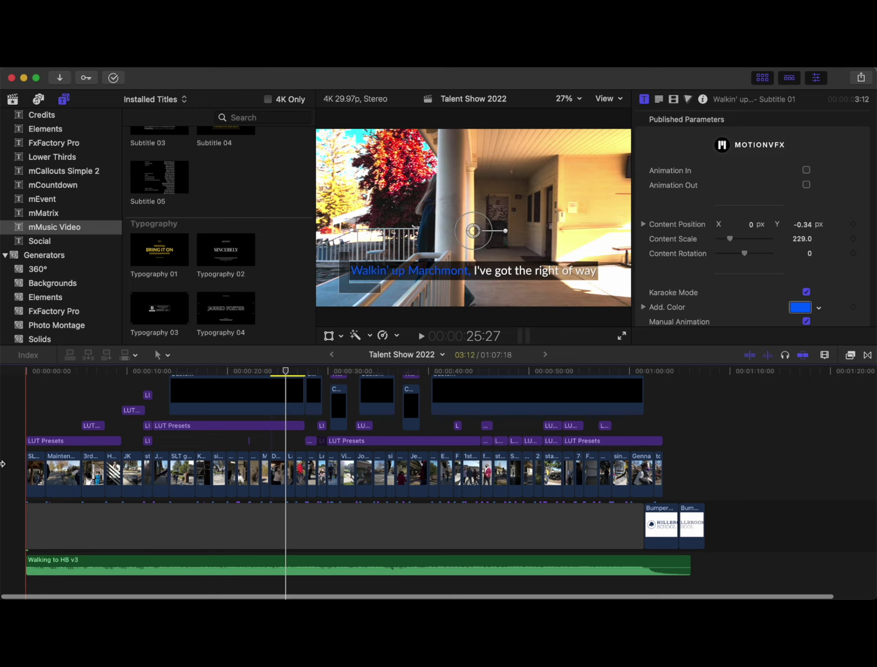
left_click(30, 389)
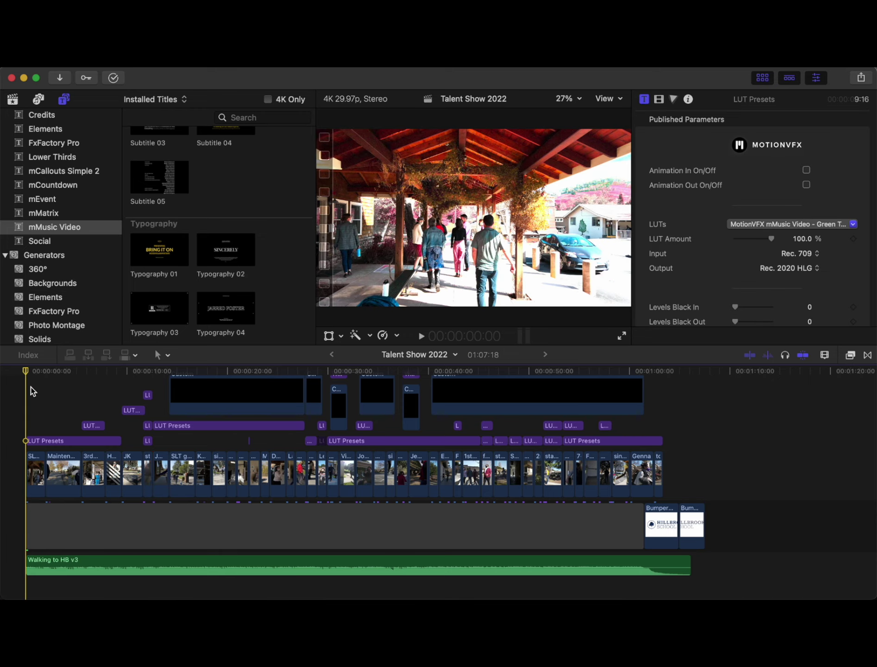
scroll(31, 391, "up", 1)
scroll(31, 391, "up", 2)
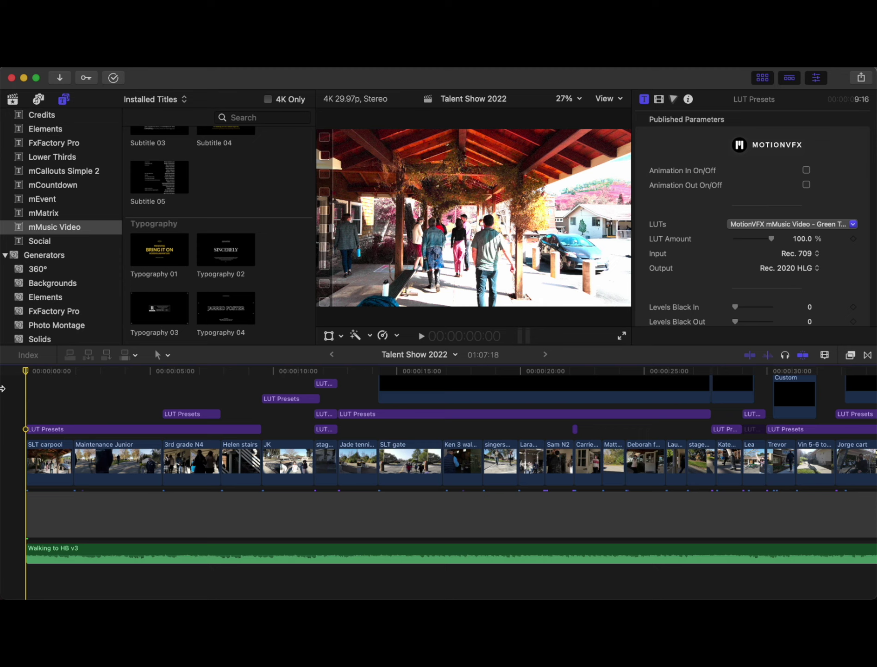
left_click(59, 552)
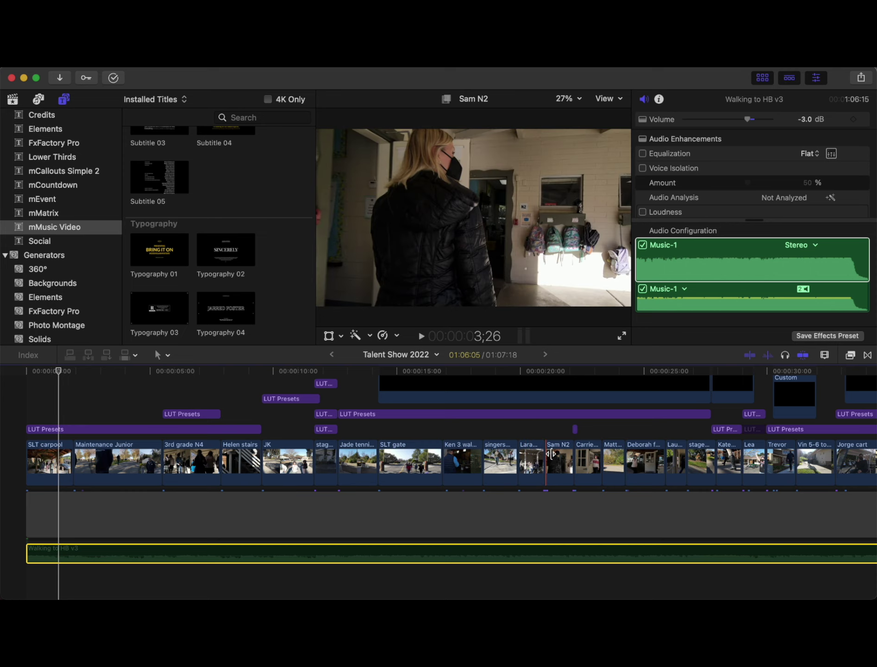
scroll(556, 456, "up", 3)
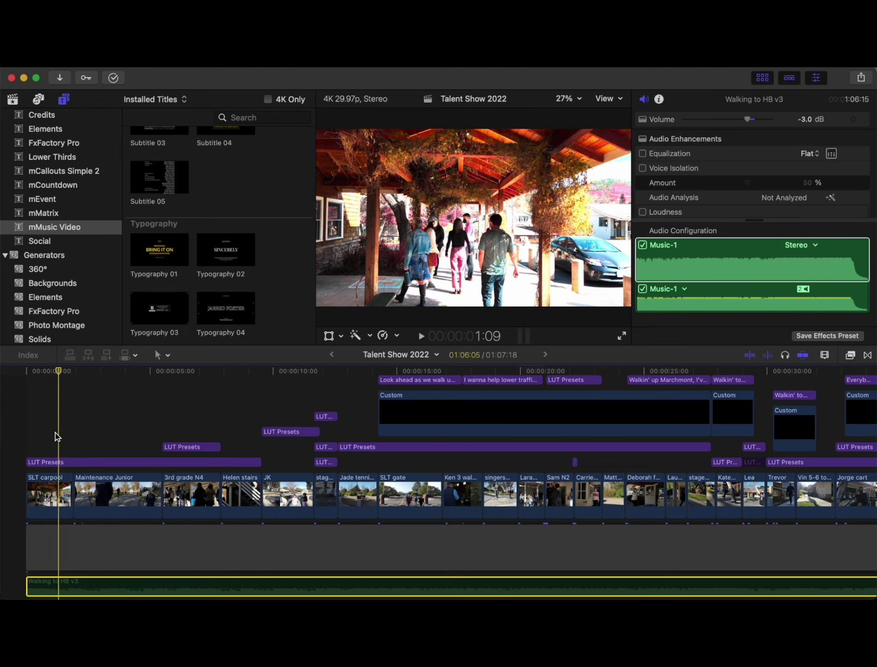
left_click(28, 462)
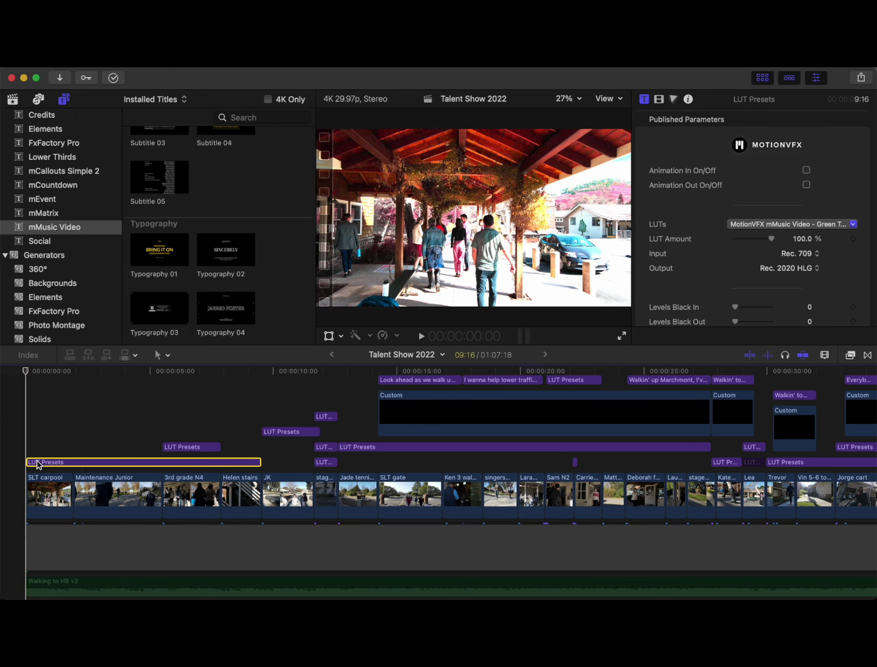
Step: Preview the Effects thumbnail animations on the browser's $99 mMusic Video product page
key("super+Tab")
key("super+Tab")
key("super+Tab")
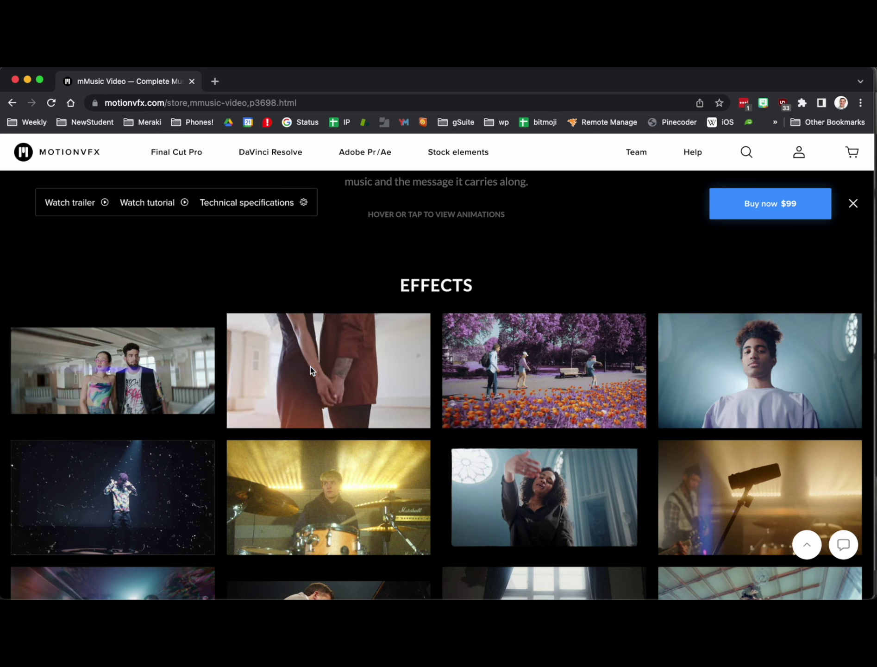
mouse_move(99, 378)
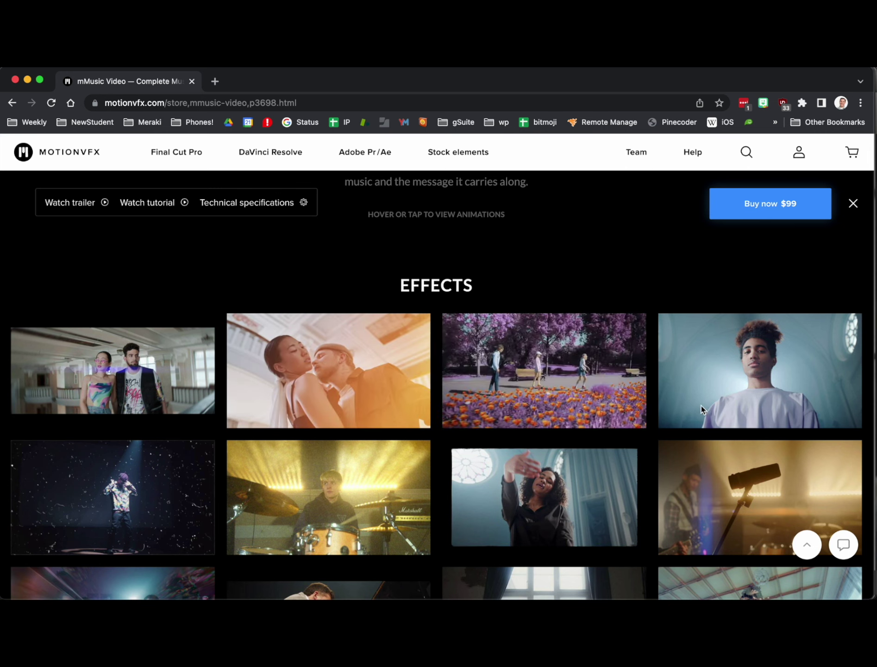
mouse_move(724, 496)
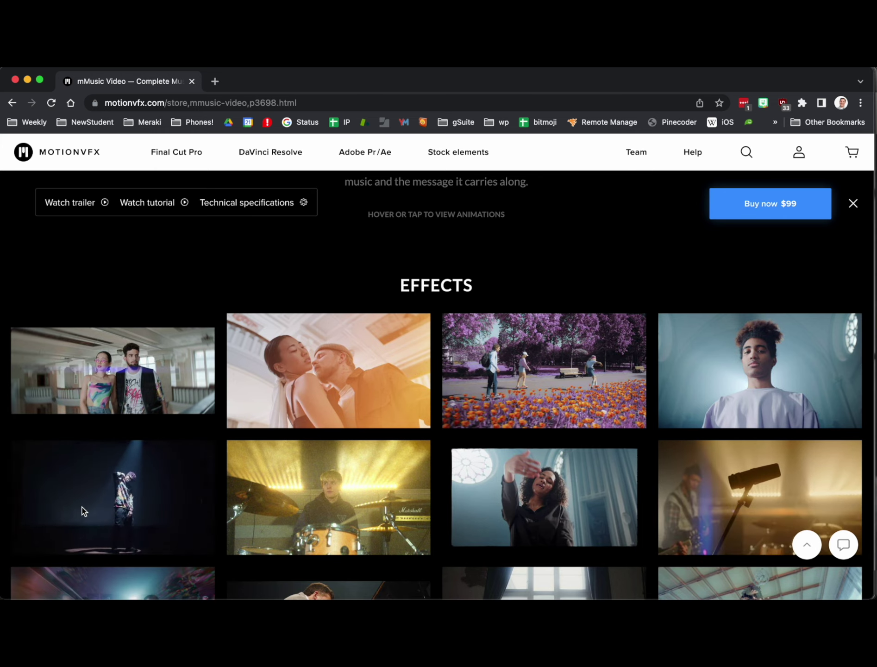
mouse_move(530, 384)
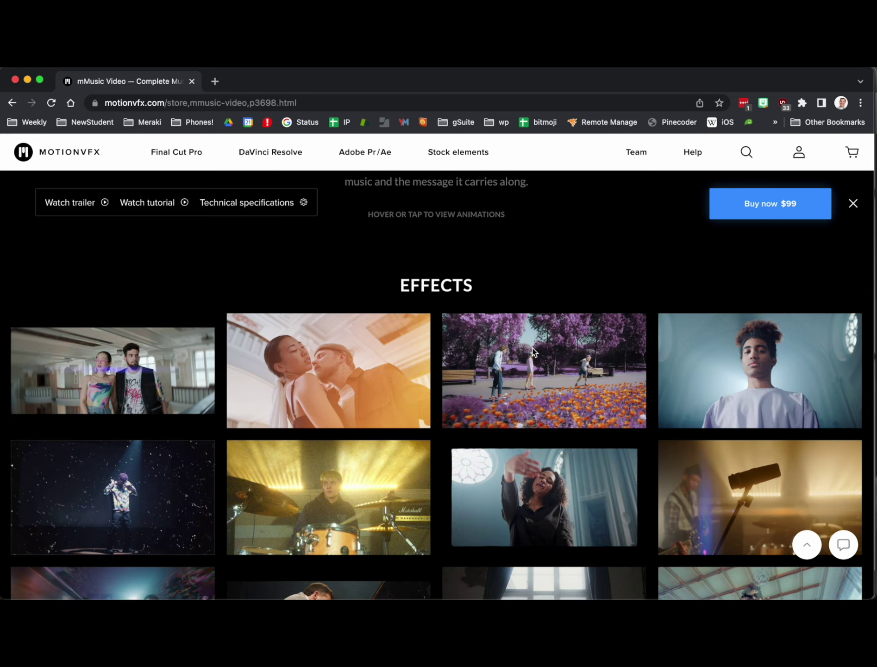
Step: Return to Final Cut Pro and scroll the timeline up to the caption and title lanes above the LUT clips
key("super+Tab")
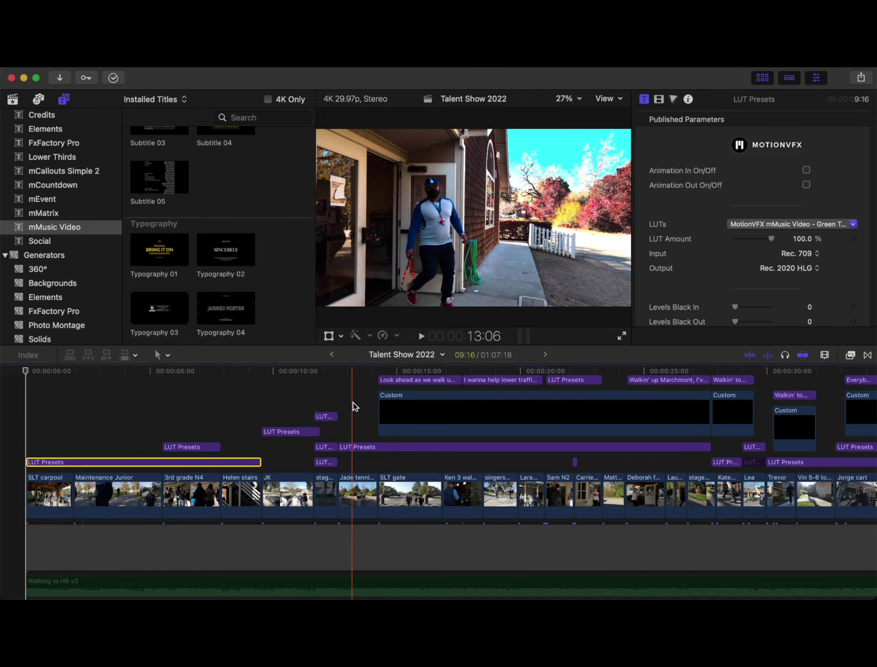
scroll(359, 411, "up", 4)
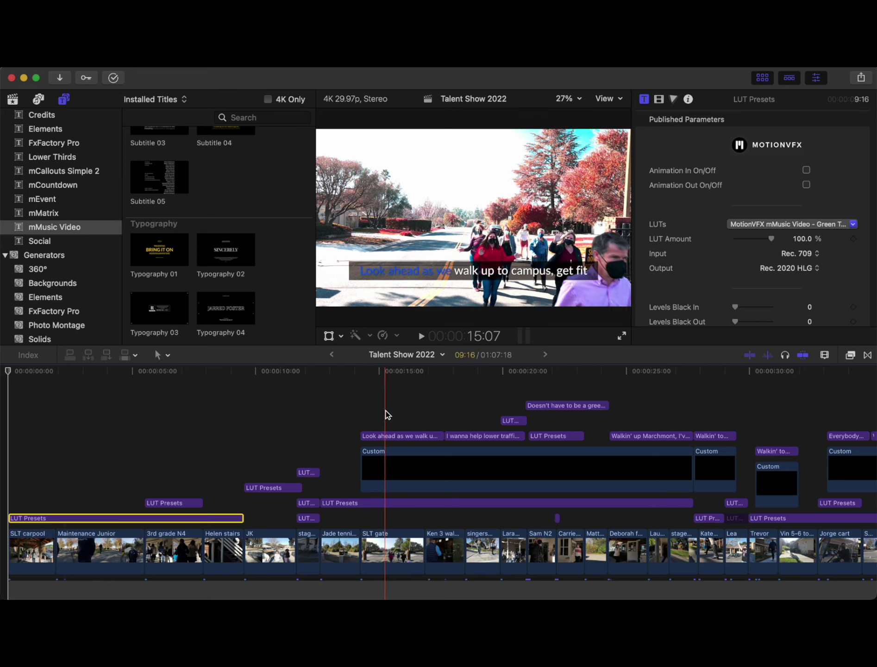
Step: On the 'Look ahead as we walk up to campus, get fit' caption, set the blue highlight Animation Amount to 81.45% at 16:26
left_click(402, 437)
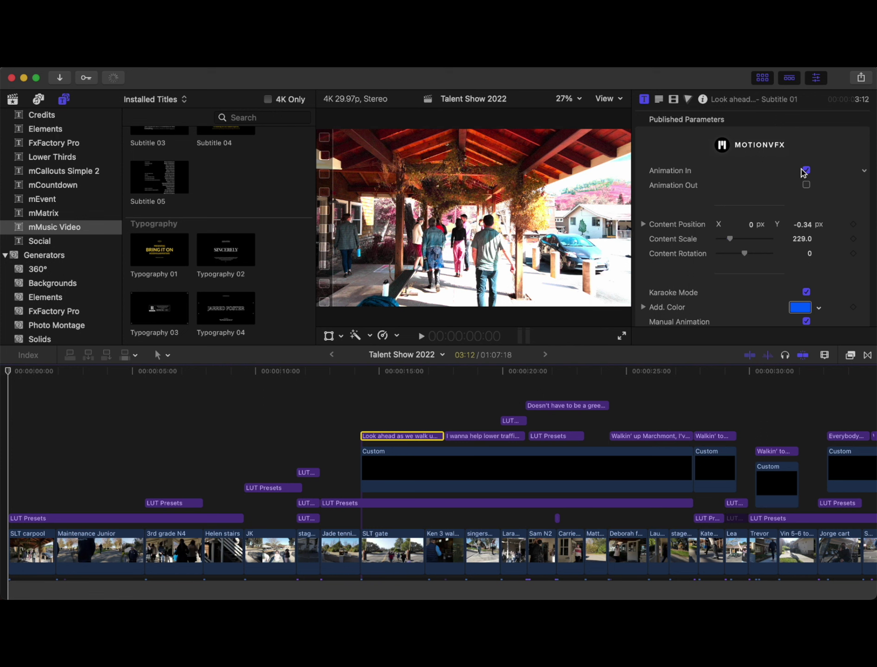
scroll(754, 215, "down", 1)
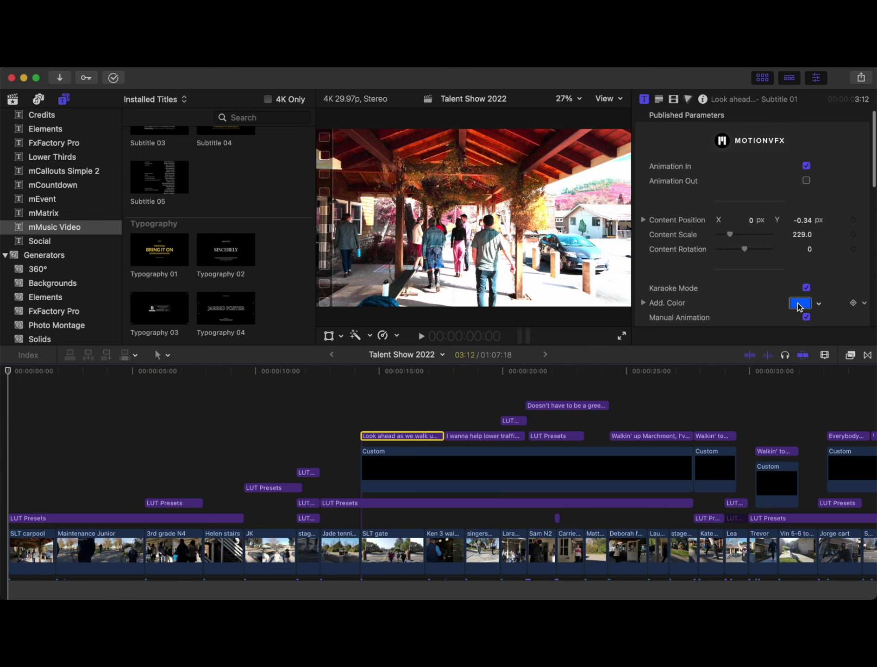
left_click(644, 303)
scroll(645, 307, "down", 5)
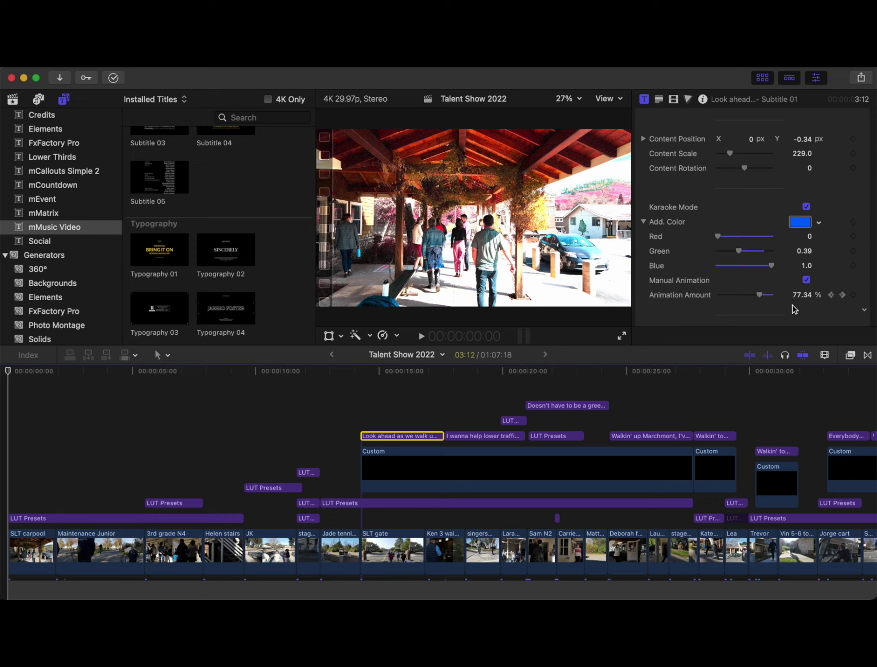
left_click_drag(461, 372, 421, 375)
mouse_move(763, 297)
left_mouse_down()
mouse_move(717, 297)
mouse_move(775, 297)
mouse_move(721, 298)
mouse_move(763, 302)
left_mouse_up()
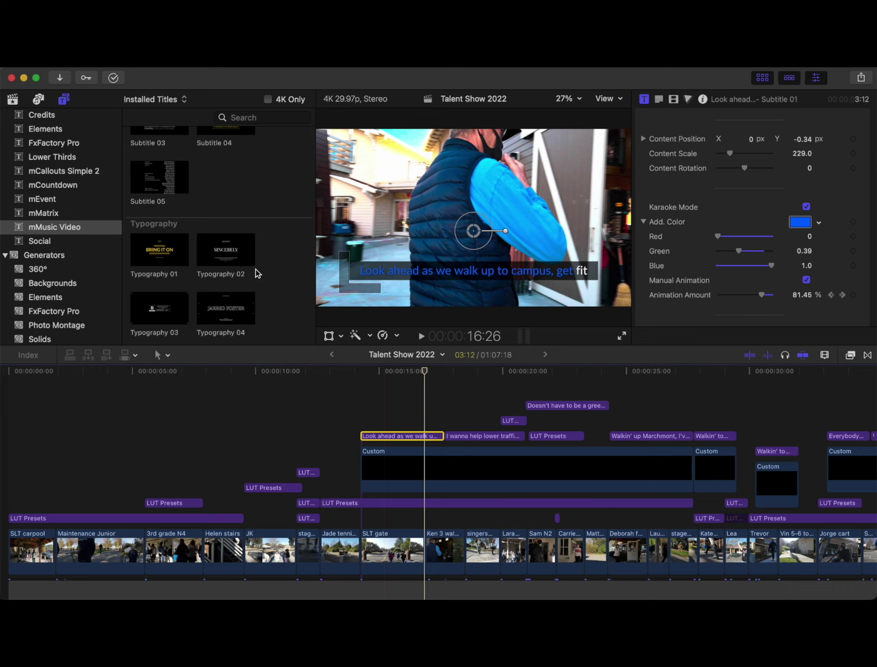
Step: Move to 14:24 and set Animation Amount to 10.84% so the highlight covers only 'Look ahead'
scroll(236, 272, "up", 5)
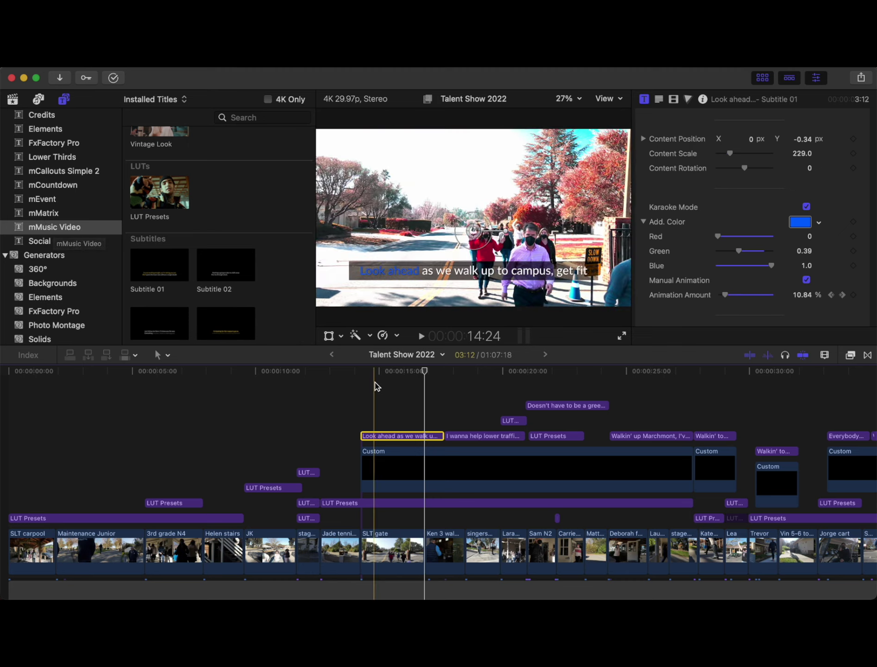
Step: Zoom the timeline out and back in, then show the first Custom clip's Published Parameters
key("super+minus")
key("super+minus")
key("super+minus")
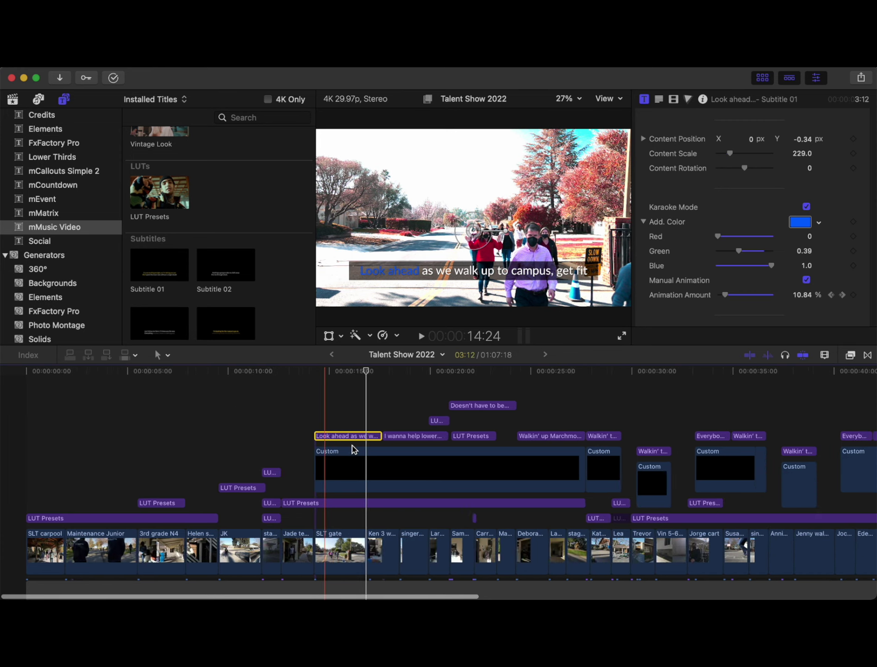
key("super+equal")
key("super+equal")
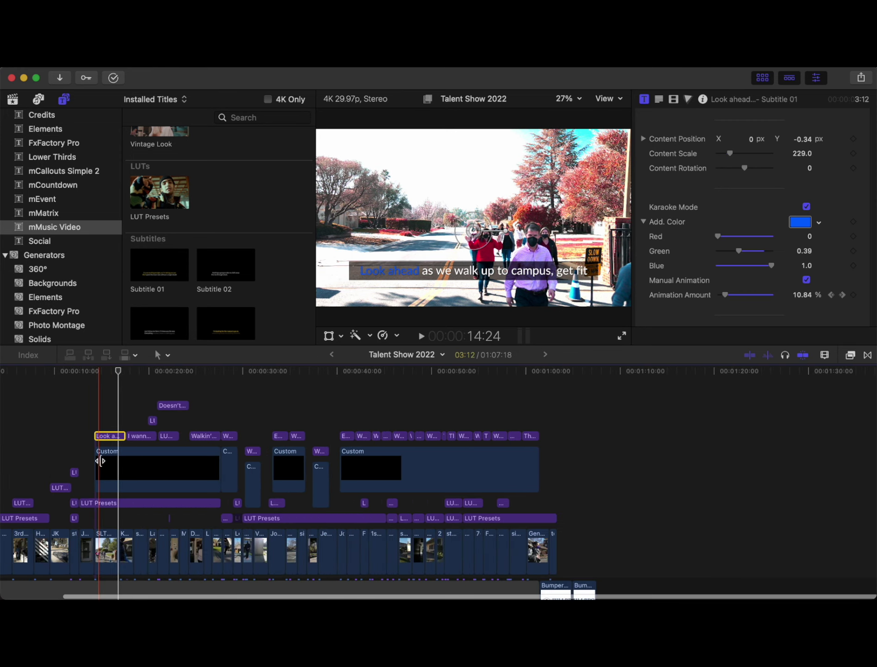
left_click(140, 457)
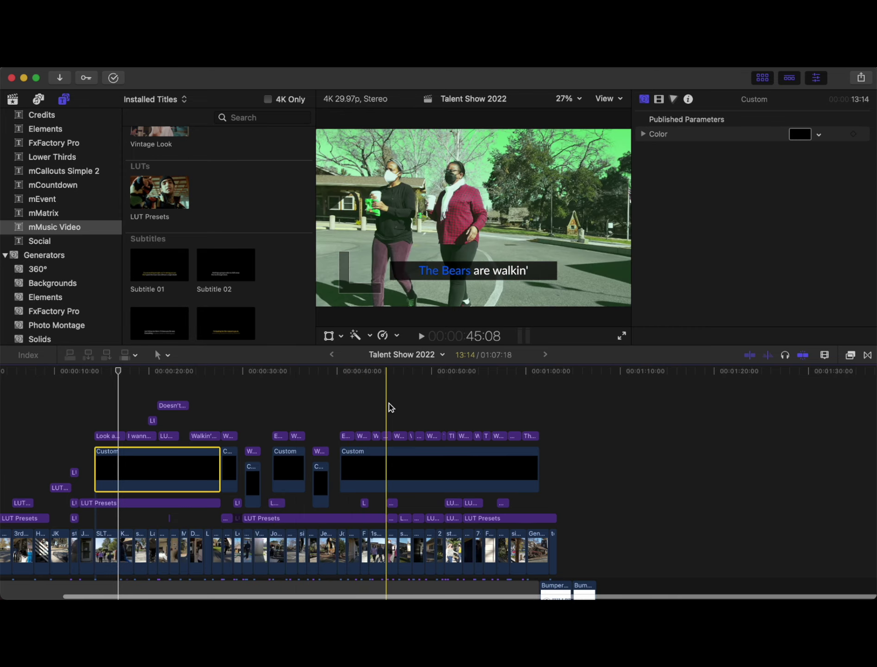
scroll(27, 424, "left", 3)
scroll(27, 424, "down", 1)
Step: Play the video from 0 through the 'Walkin' walkin'' captions to the Hillbrook School bumper at 01:05:03
scroll(28, 426, "down", 3)
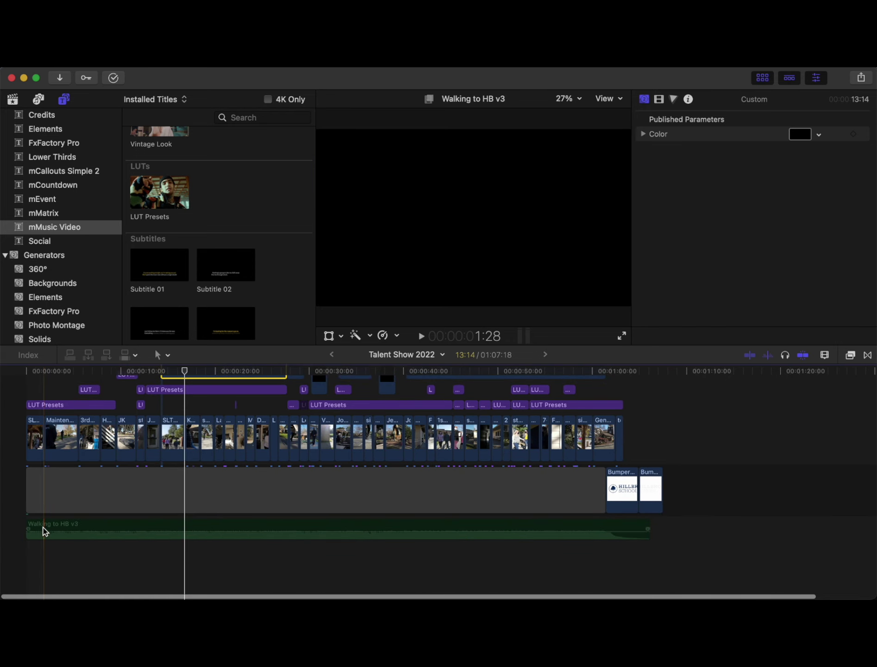
left_click(44, 532)
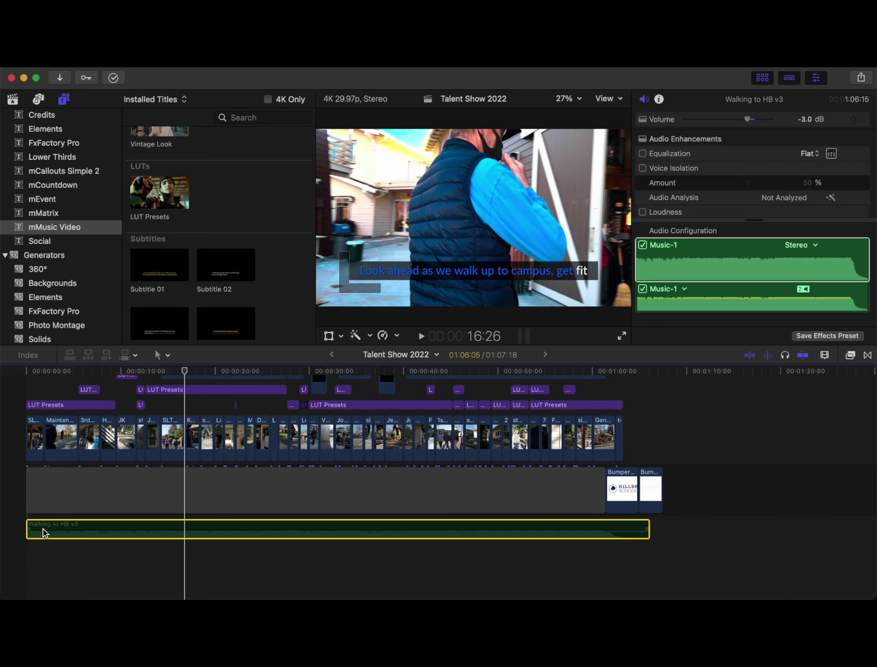
scroll(11, 510, "up", 3)
left_click(16, 408)
key("space")
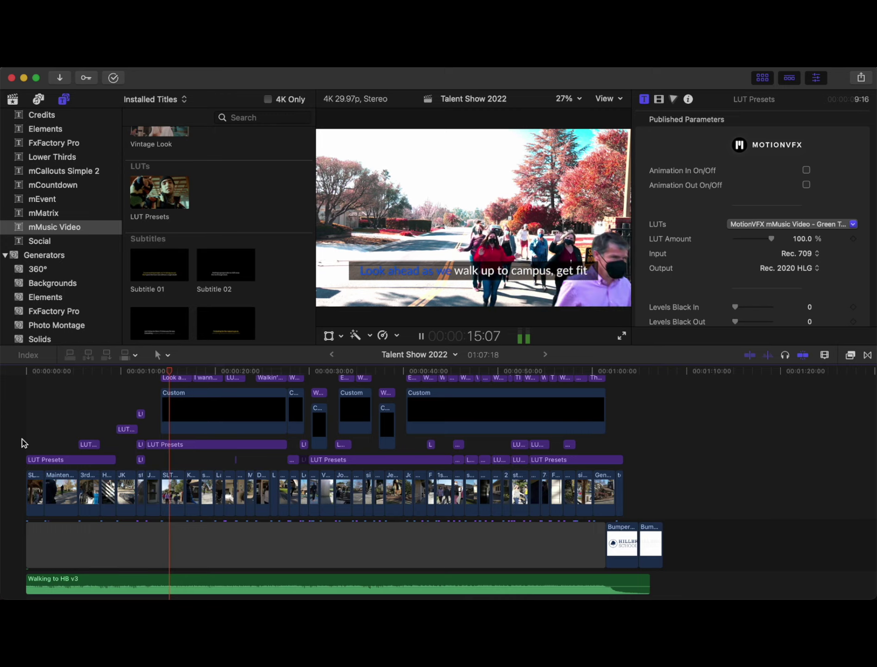
scroll(24, 444, "up", 2)
key("super+equal")
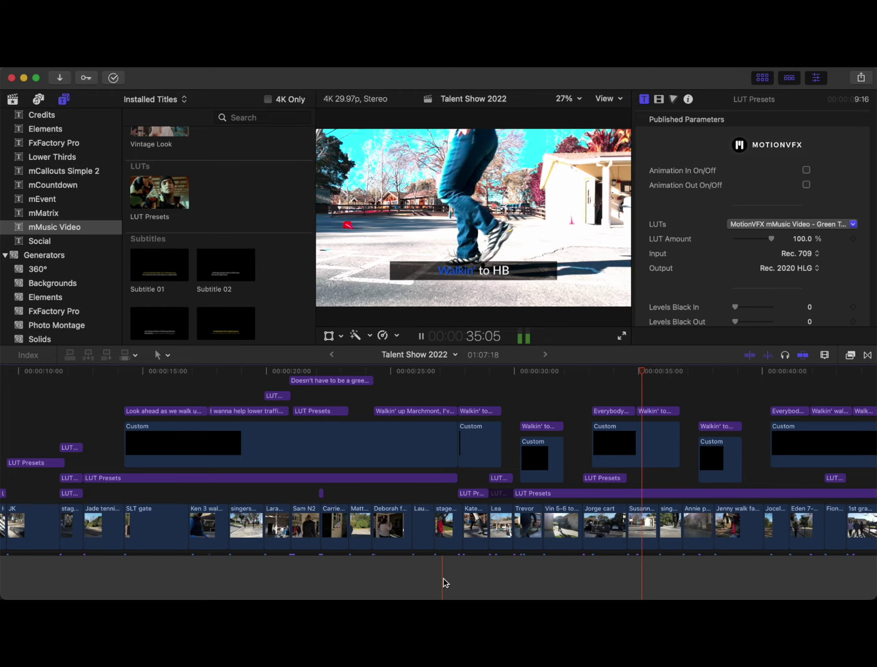
scroll(672, 554, "right", 10)
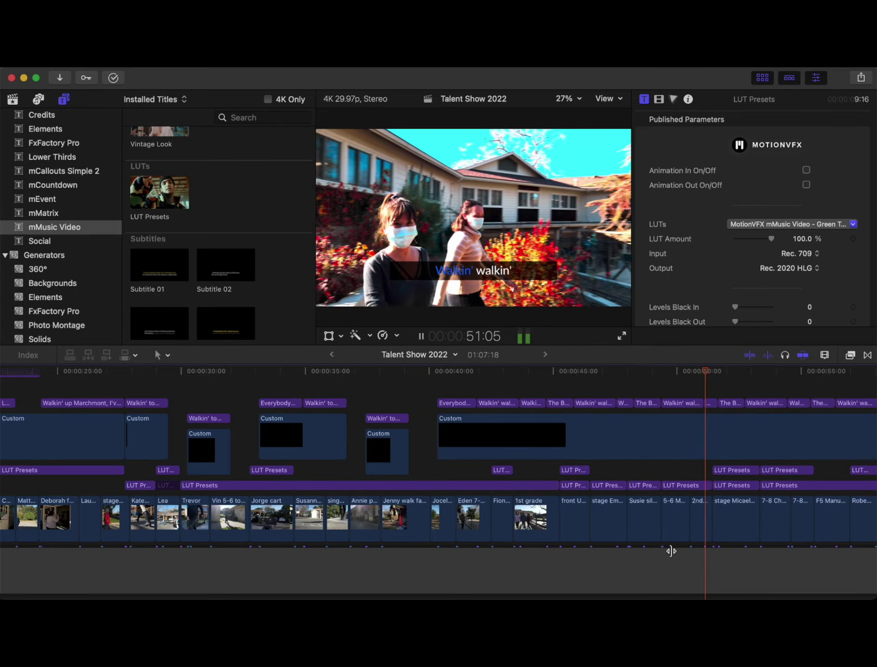
scroll(671, 550, "right", 10)
scroll(672, 551, "up", 1)
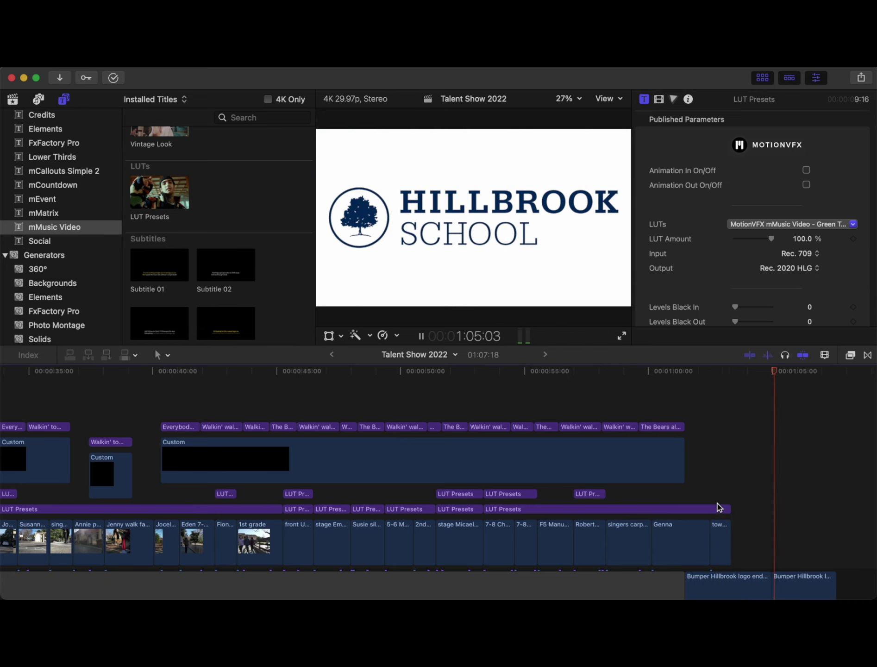
Step: Stop playback, then replay the opening Maintenance Junior walking clip and stop at 00:00:04:10
key("space")
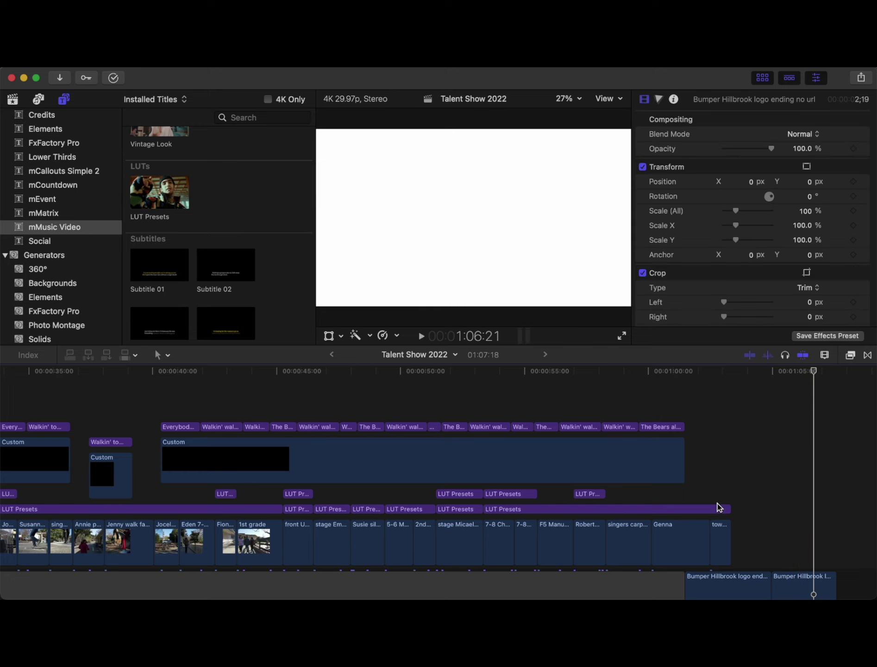
scroll(718, 504, "left", 10)
scroll(717, 504, "down", 2)
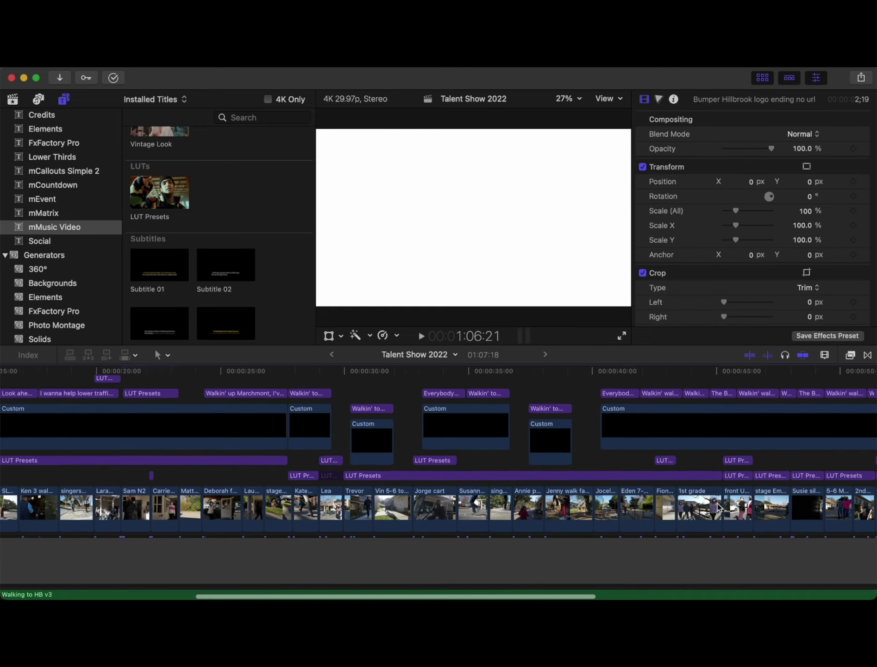
scroll(717, 504, "left", 12)
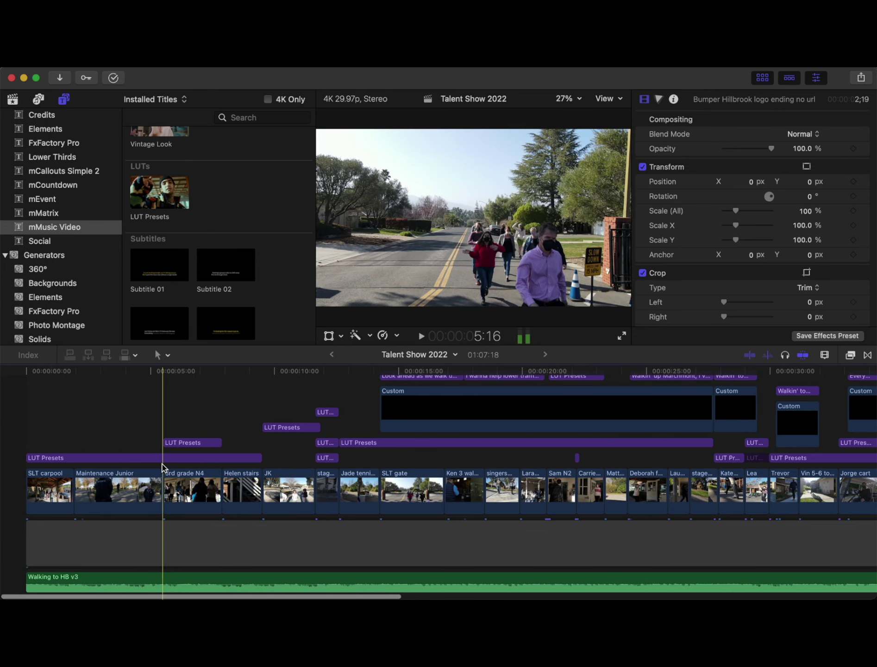
left_click(102, 491)
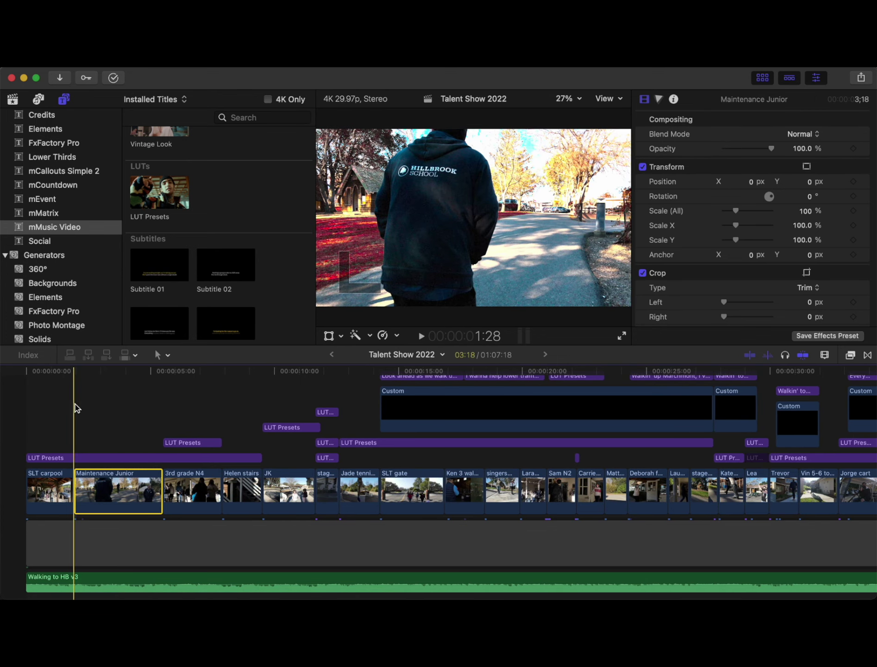
key("space")
key("space")
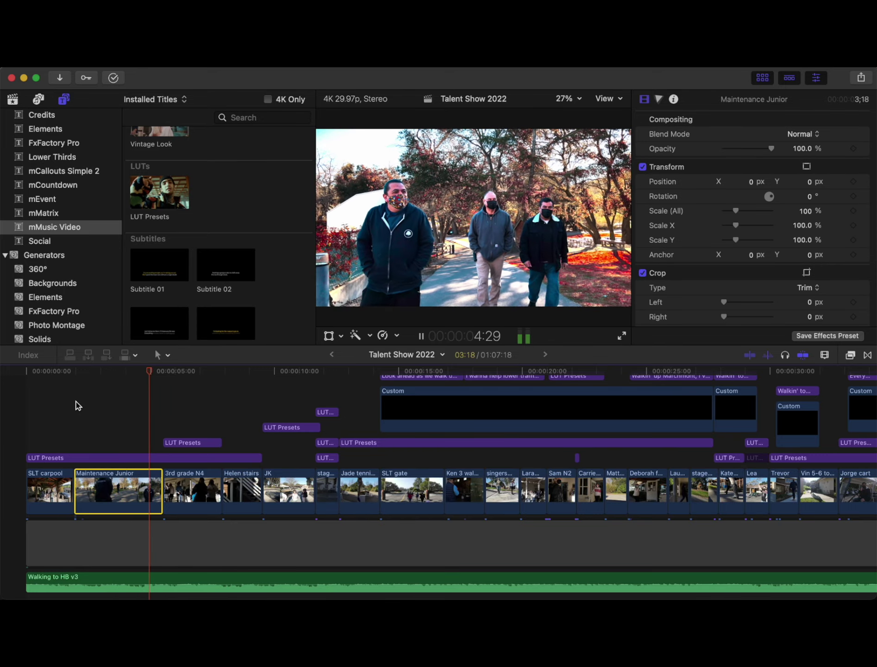
left_click(134, 457)
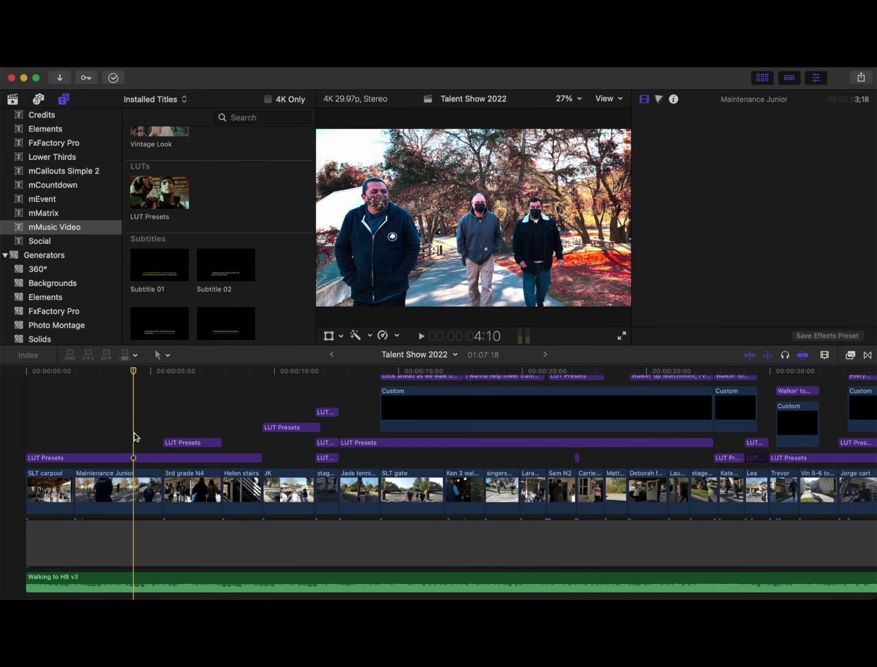
right_click(130, 495)
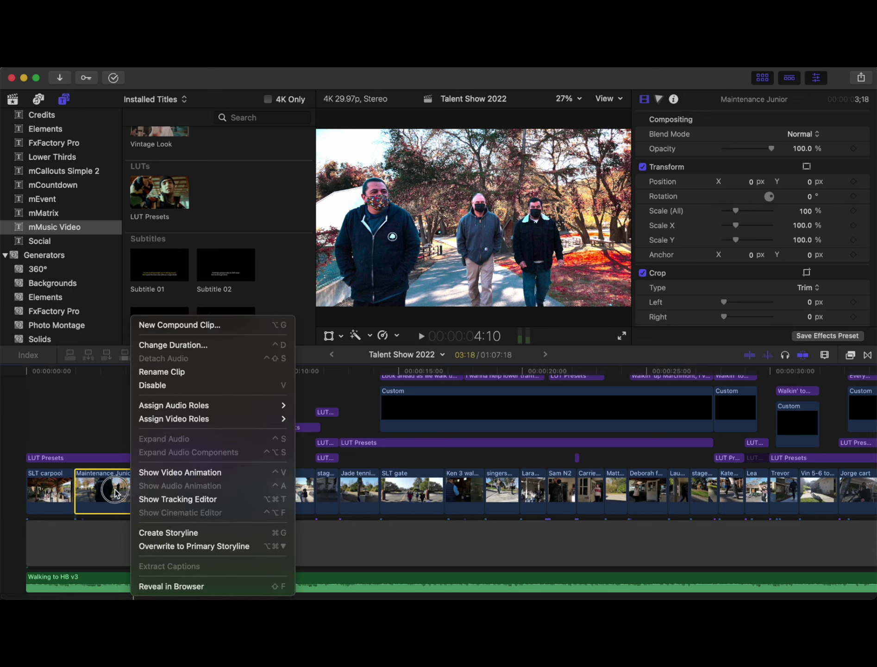
left_click(135, 440)
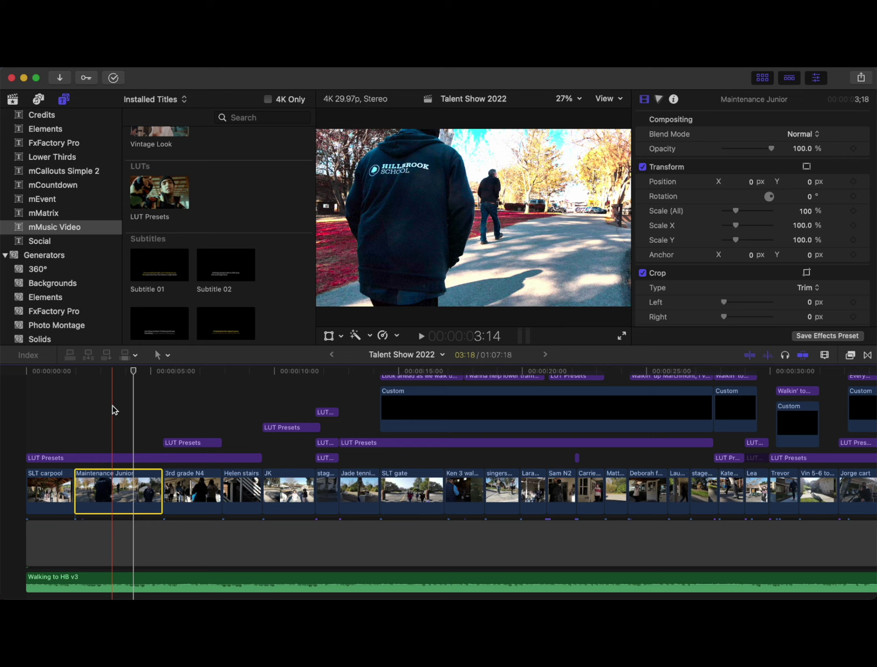
left_click(113, 406)
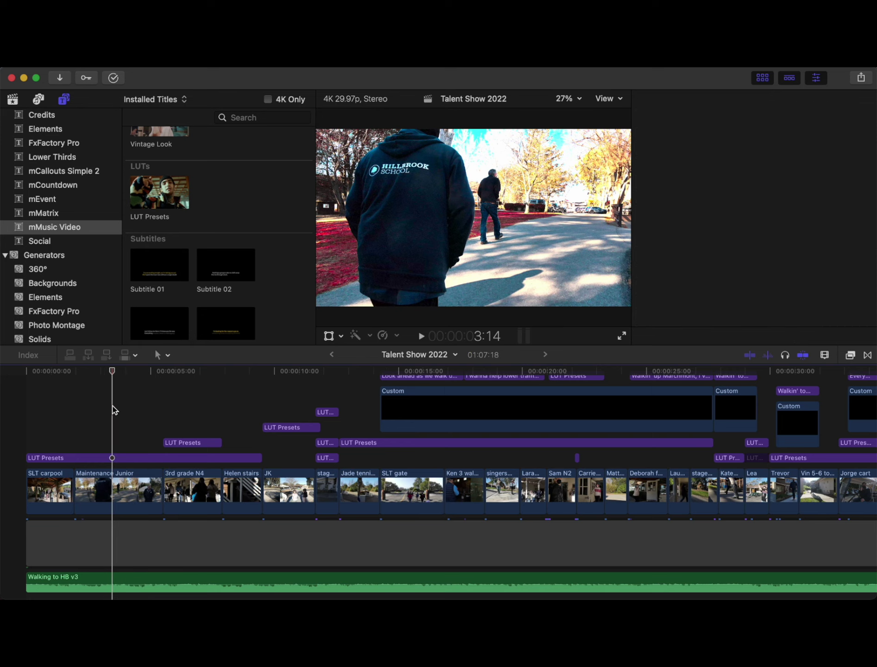